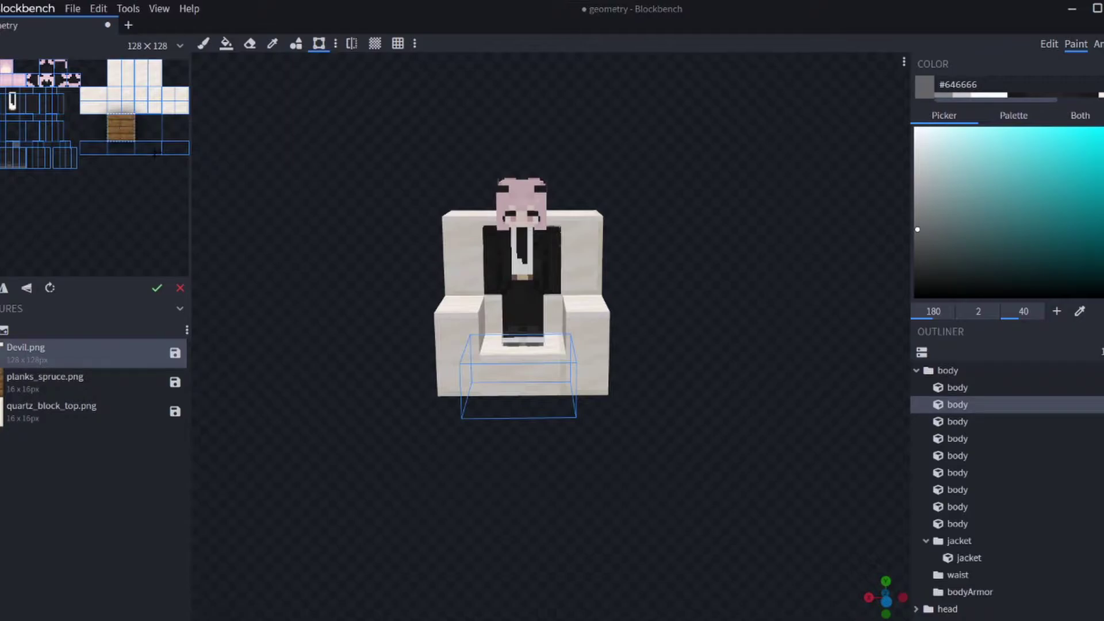
- Paste the spruce plank texture over the remaining faces of the selected block's UV layout on Devil.png
left_click_drag(190, 167, 668, 221)
key("ctrl+v")
left_click_drag(564, 269, 644, 367)
key("ctrl+v")
key("ctrl+v")
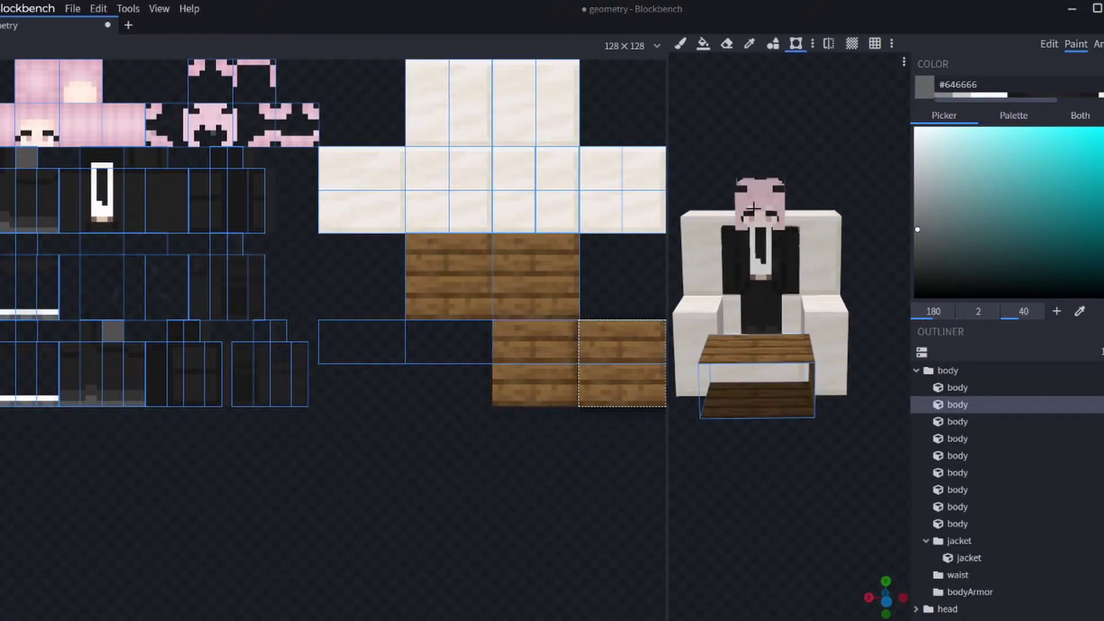
key("ctrl+v")
left_click_drag(557, 366, 375, 342)
key("ctrl+v")
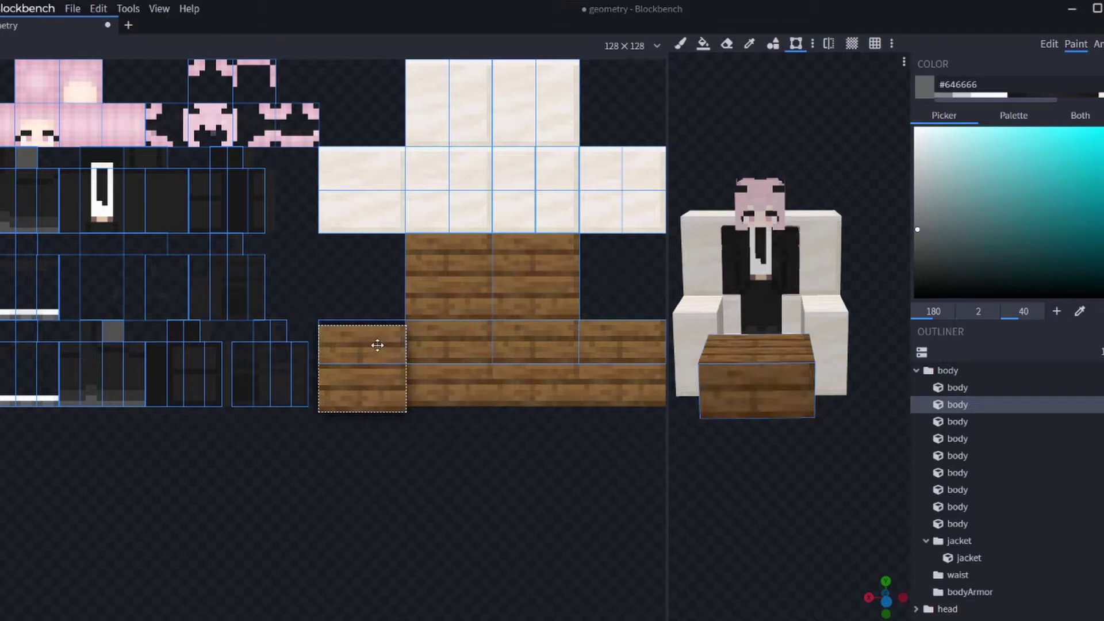
left_click_drag(664, 419, 246, 419)
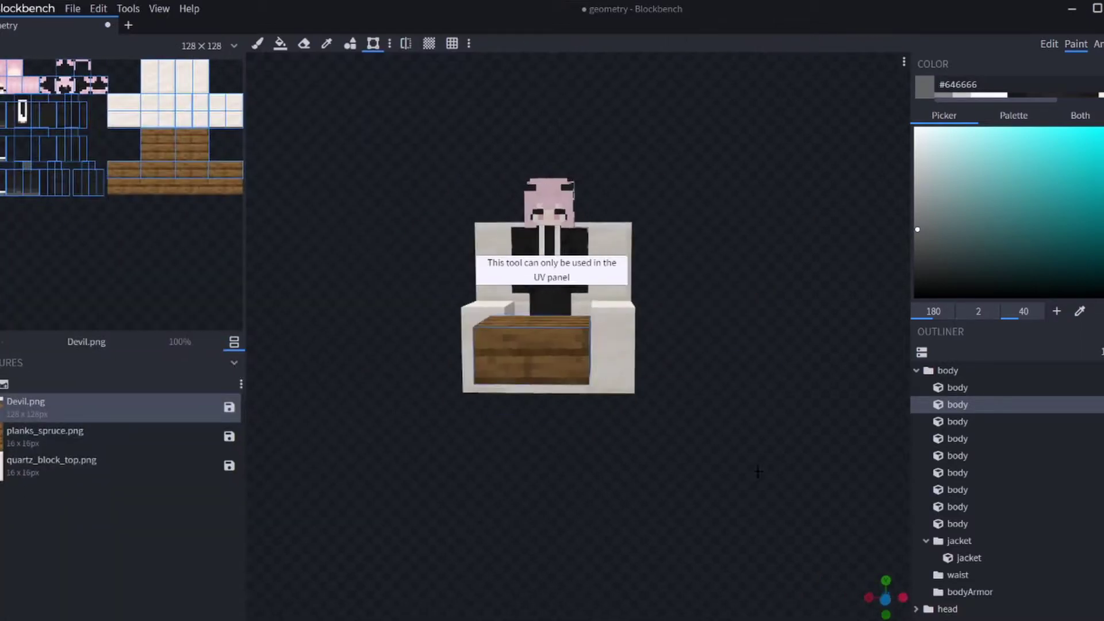
- Duplicate the 16 × 8 × 16 spruce plank block sideways to form a desktop three blocks long
key("1")
key("ctrl+d")
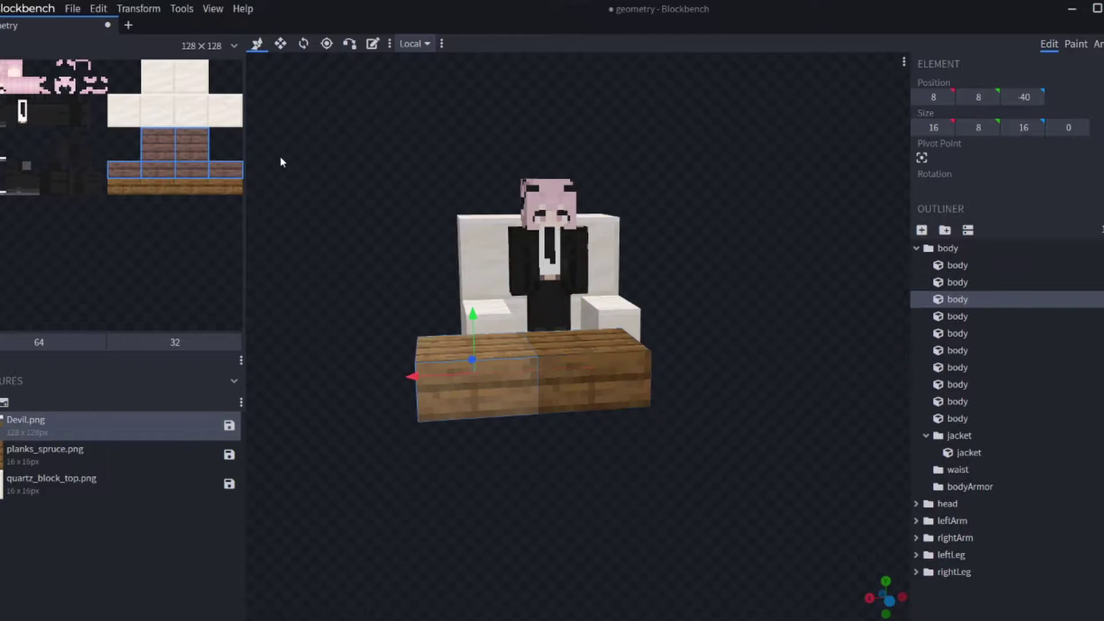
key("ctrl+z")
left_click_drag(456, 379, 752, 477)
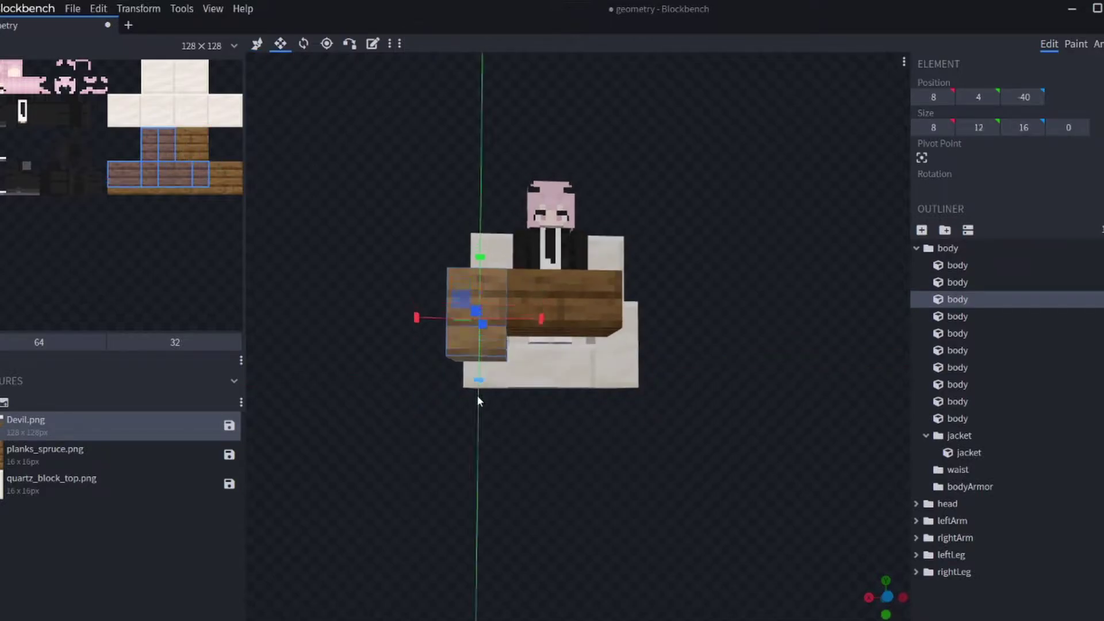
left_click_drag(476, 423, 405, 342)
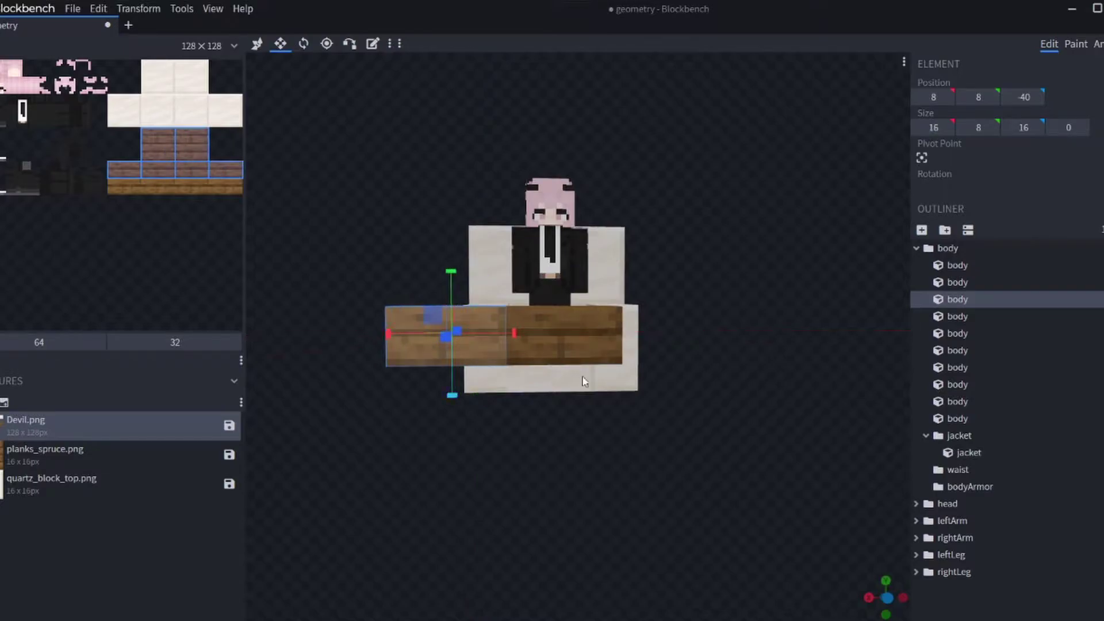
key("ctrl+d")
key("v")
left_click_drag(536, 347, 633, 342)
- Duplicate a desktop end block beneath the desk and narrow its width to 8 to make the first leg
left_click_drag(638, 368, 685, 254)
right_click(685, 253)
left_click(715, 311)
left_click_drag(715, 311, 643, 291)
left_click(281, 46)
left_click_drag(585, 349, 344, 365)
- Duplicate the desk leg and place the copy under the opposite end at position 16, 0, -40
key("ctrl+d")
key("v")
left_click_drag(672, 464, 670, 510)
left_click_drag(608, 389, 631, 386)
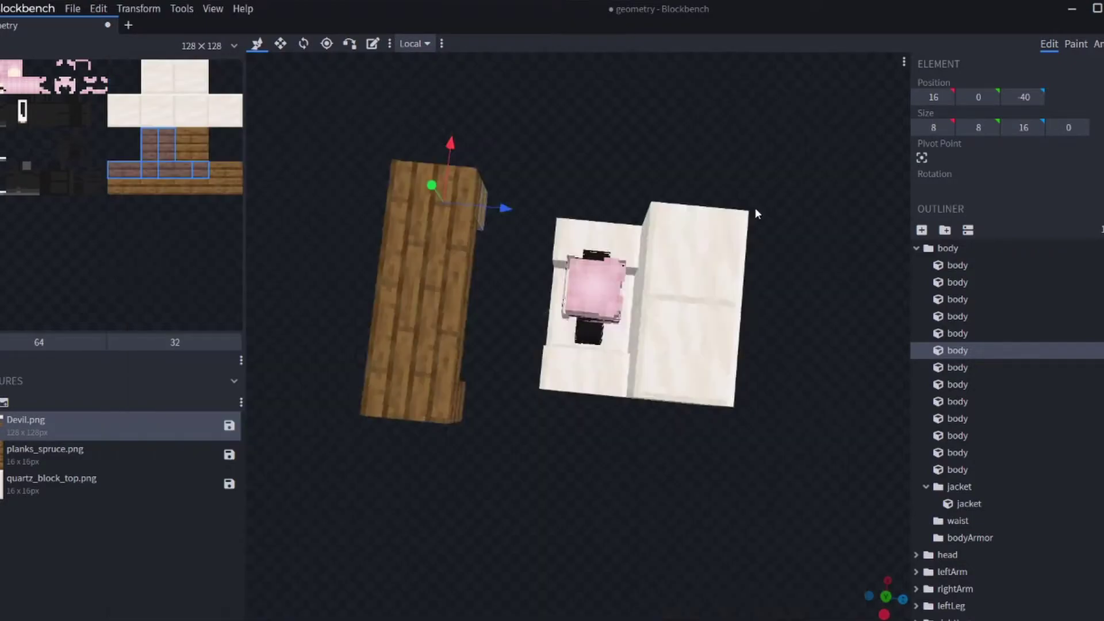
- Add a 16 × 8 × 8 quartz block at position -24, 8, -72 in front of the desk and align its UV with the quartz texture
left_click_drag(754, 212, 448, 379)
left_click(628, 3)
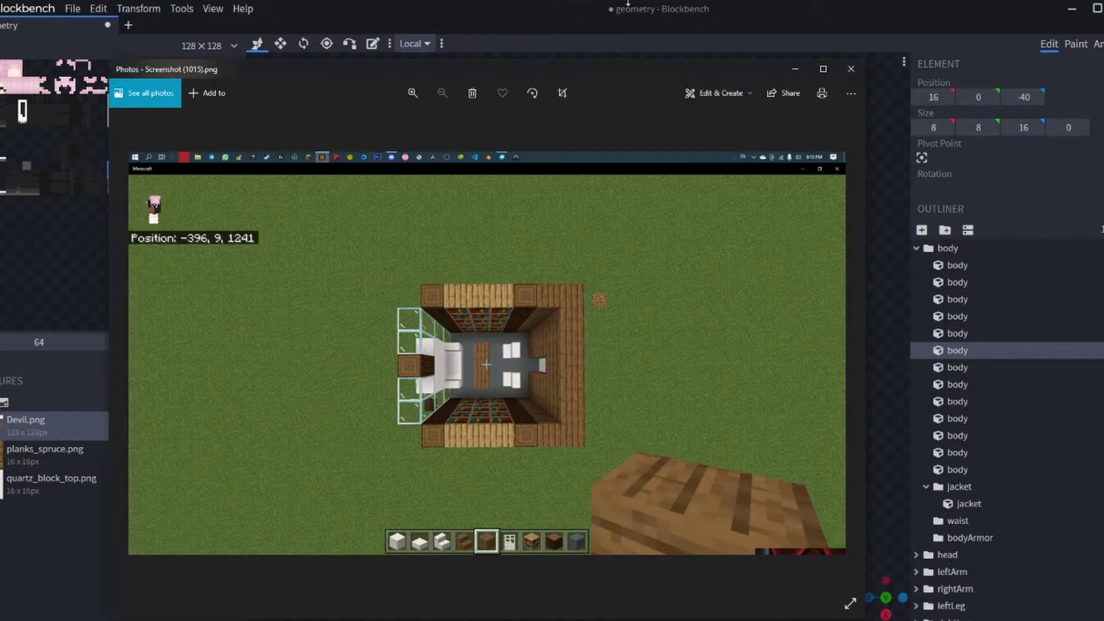
left_click(569, 23)
left_click_drag(671, 150, 584, 257)
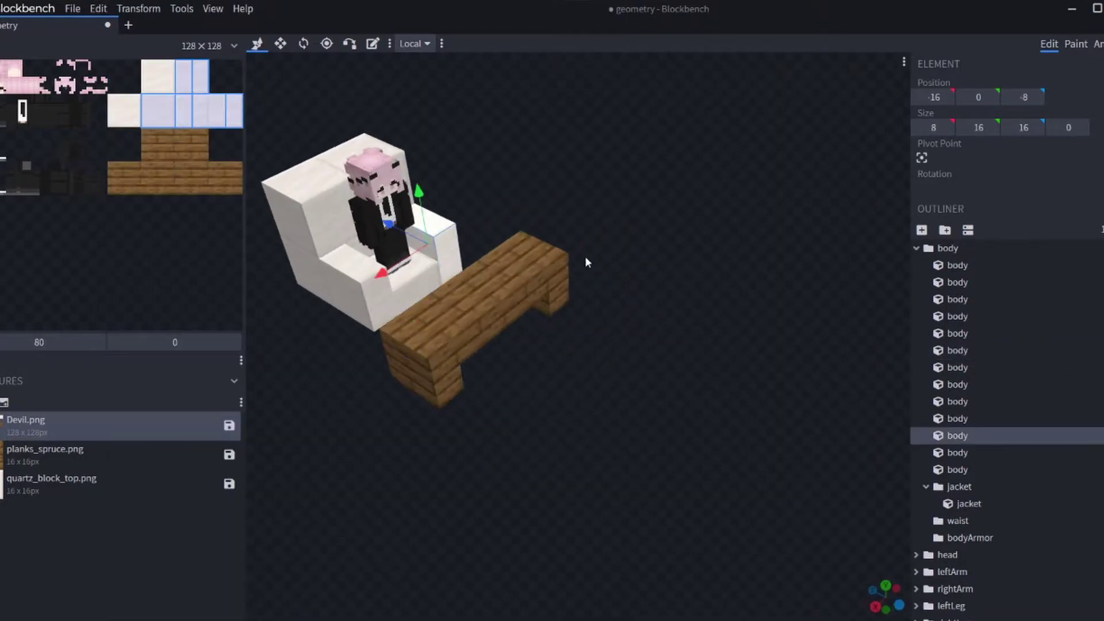
left_click(514, 301)
right_click(450, 344)
left_click_drag(514, 301, 616, 393)
left_click(493, 407)
left_click_drag(628, 333, 552, 270)
key("s")
left_click_drag(198, 109, 188, 101)
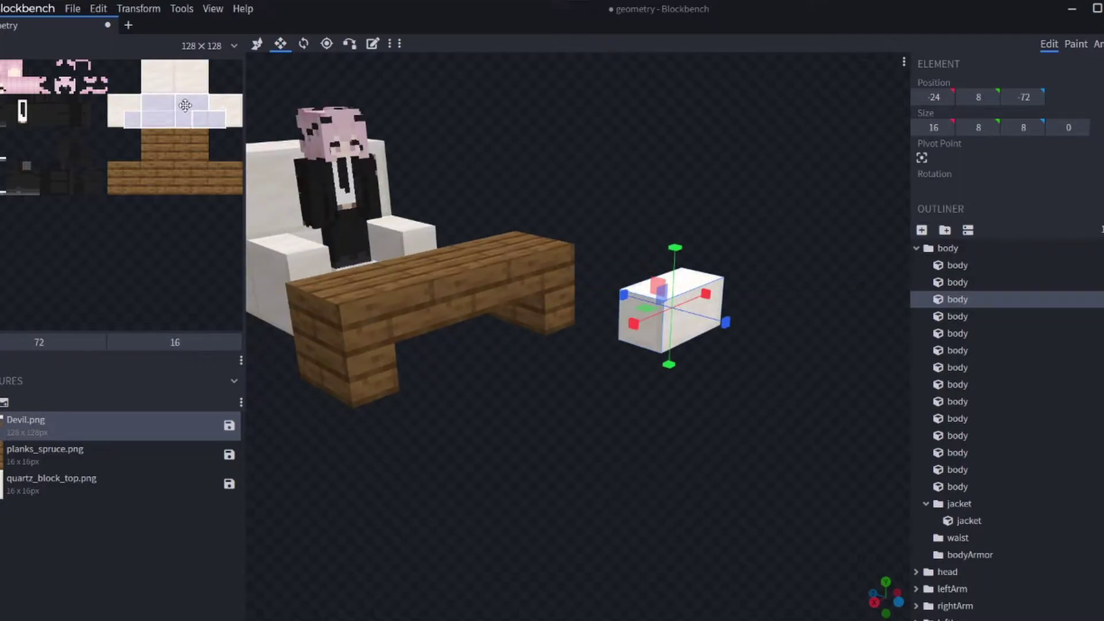
- Duplicate the quartz seat back toward the desk's other end and place another copy directly beneath it at 8, 0, -72
left_click_drag(707, 183, 632, 258)
key("ctrl+d")
key("v")
left_click_drag(609, 345, 887, 281)
right_click(661, 270)
left_click(710, 330)
left_click_drag(643, 230, 297, 75)
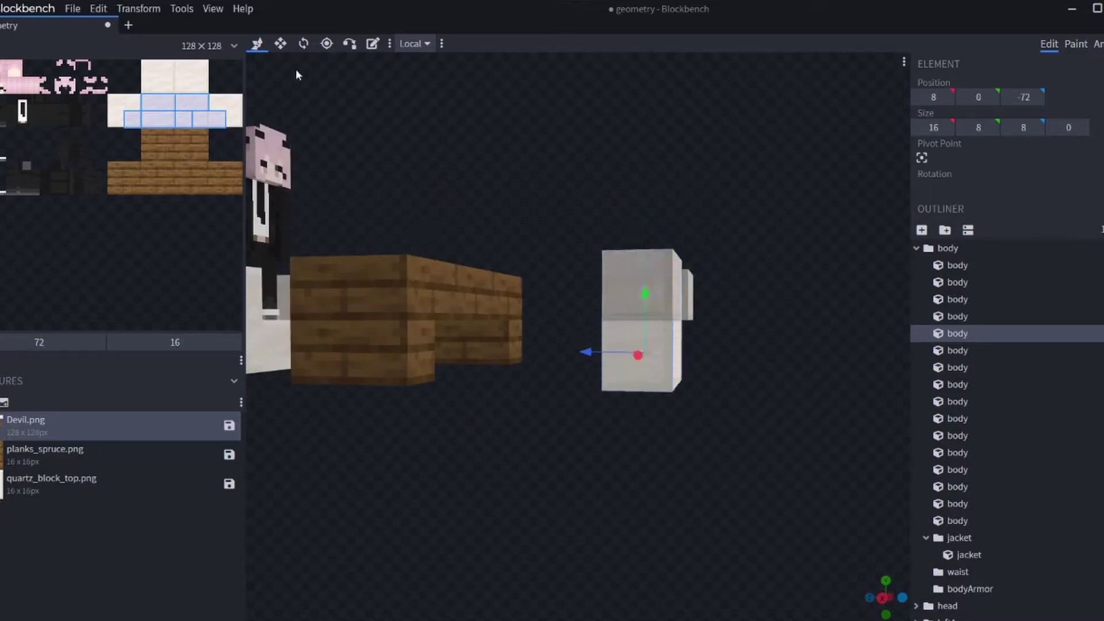
- Extend the lower quartz block's depth to 16 and duplicate it beneath the other seat back
key("s")
left_click_drag(586, 351, 532, 353)
key("v")
left_click_drag(747, 230, 519, 196)
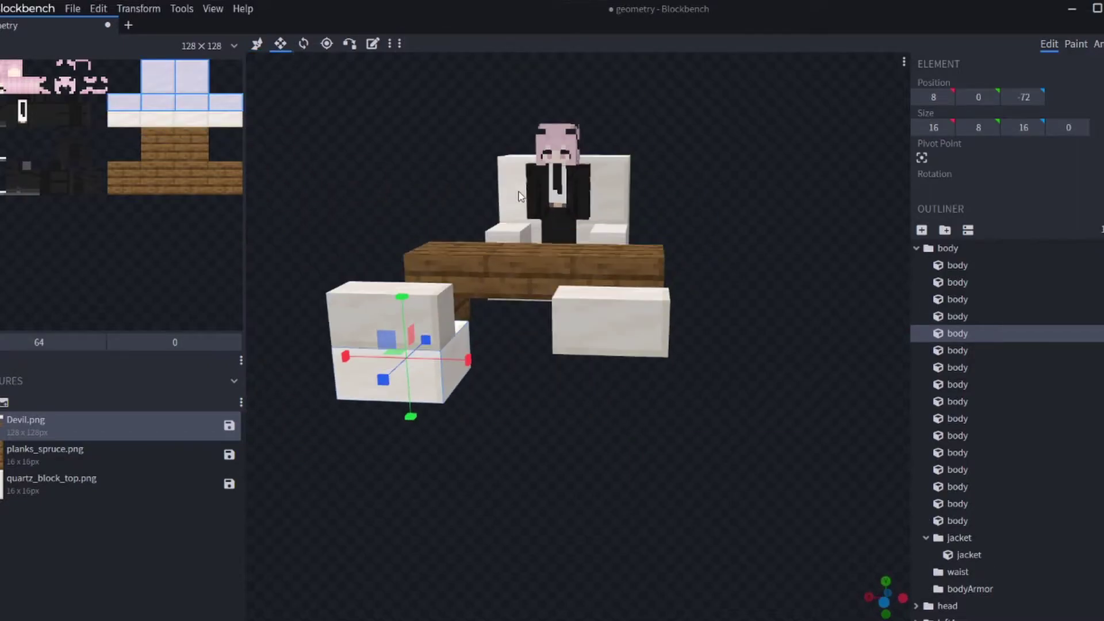
key("ctrl+d")
key("v")
left_click_drag(468, 359, 679, 236)
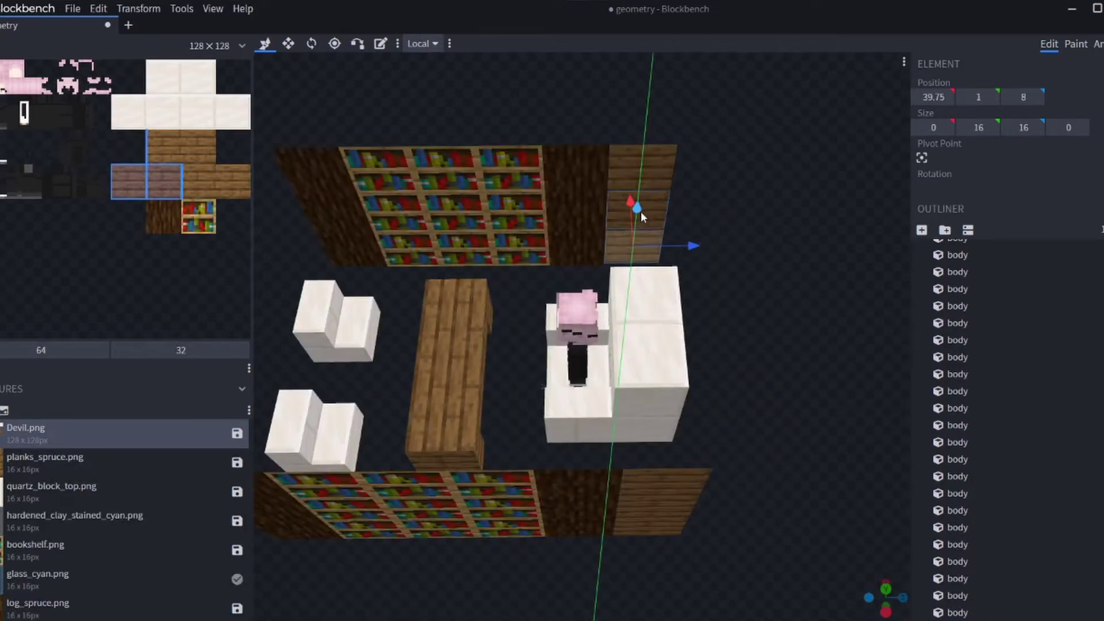
- Lower the spruce plank wall panel beside the quartz chair to position 39.75, 0, 8
left_click_drag(641, 213, 639, 221)
left_click_drag(639, 220, 707, 196)
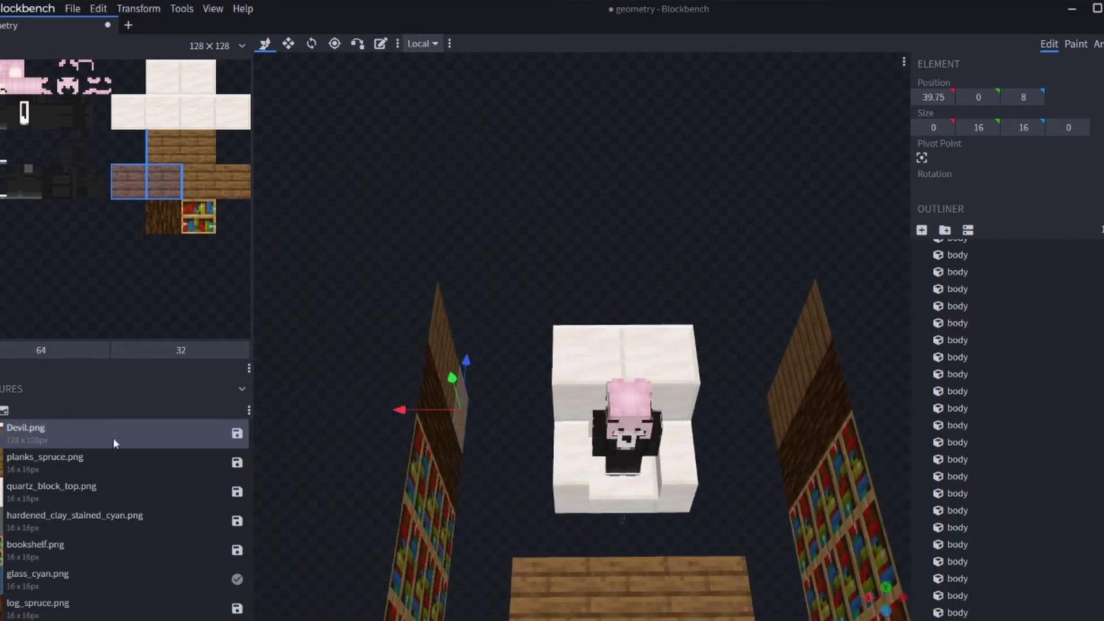
- Try to copy the glass_cyan.png texture onto Devil.png below the bookshelf tile
left_click(38, 573)
left_click(1074, 43)
left_click(380, 43)
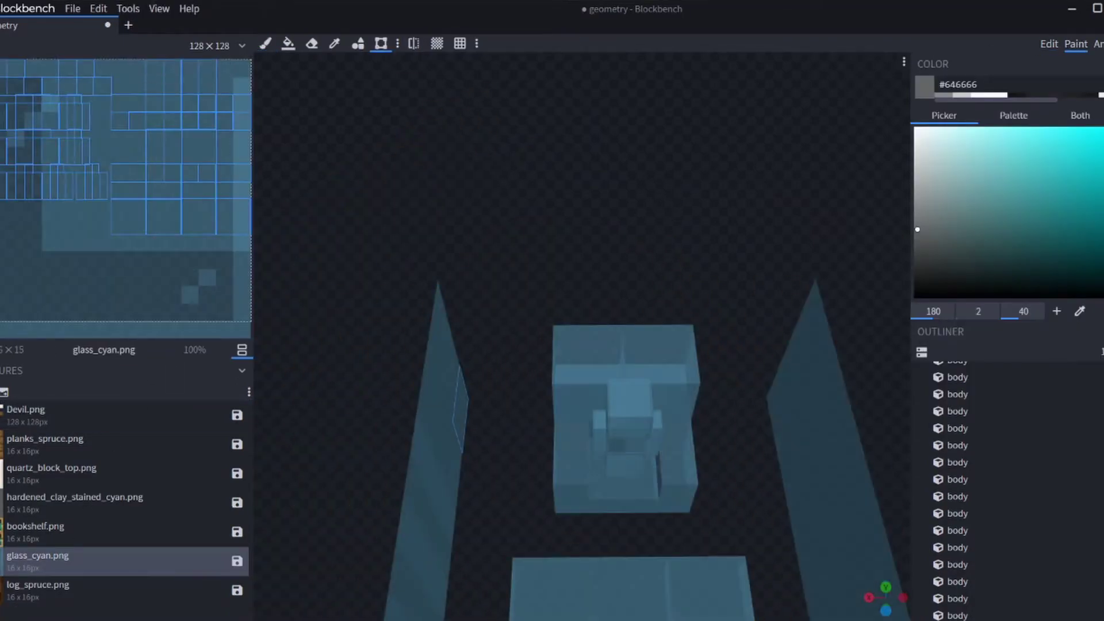
key("ctrl+z")
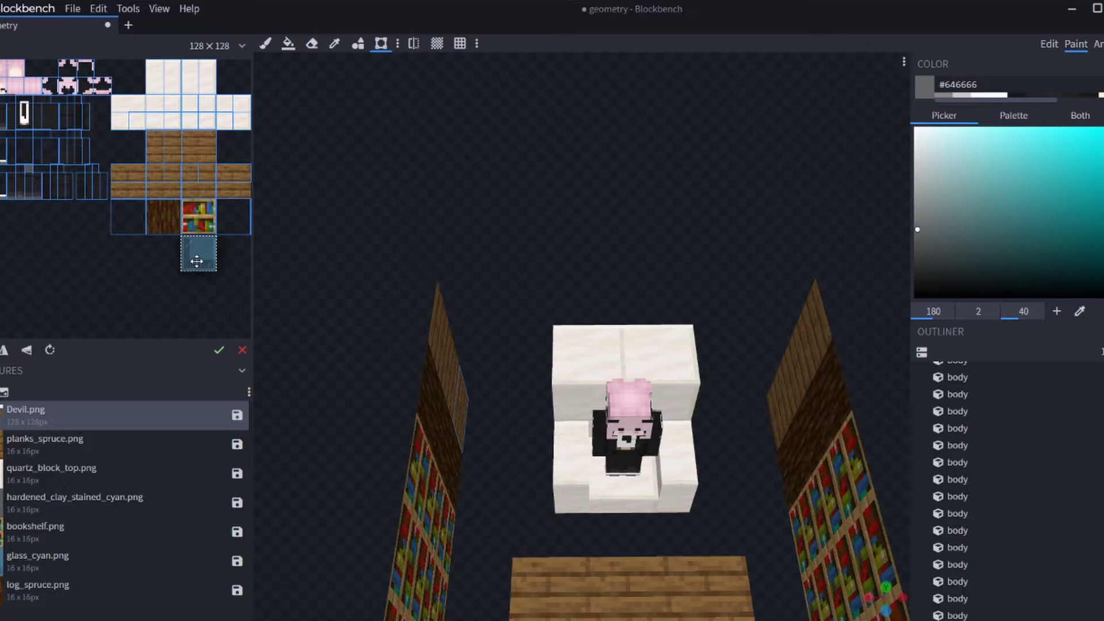
left_click(1048, 44)
left_click_drag(660, 132, 776, 138)
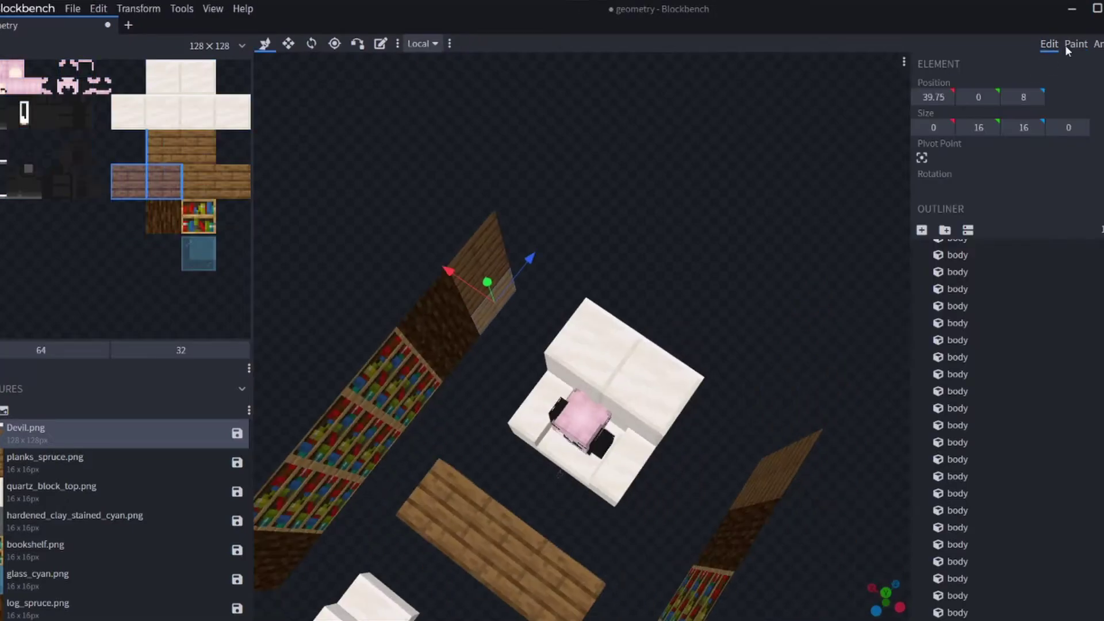
- Undo the first glass paste and place a new copy of glass_cyan.png directly beneath the bookshelf tile on Devil.png
left_click(1075, 44)
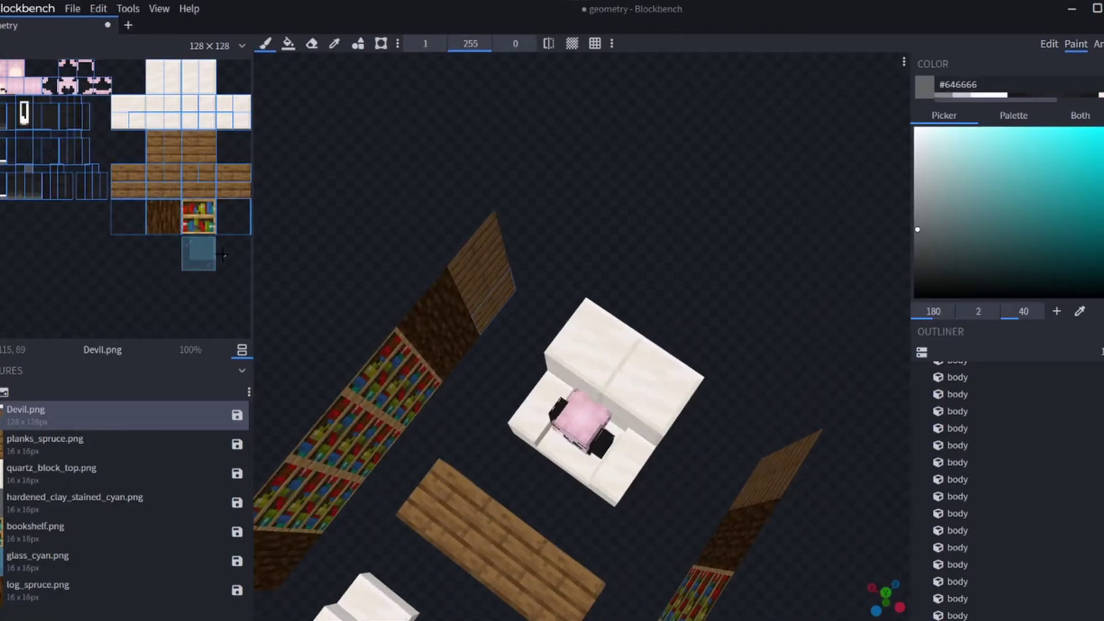
left_click(58, 560)
left_click(381, 43)
key("ctrl+z")
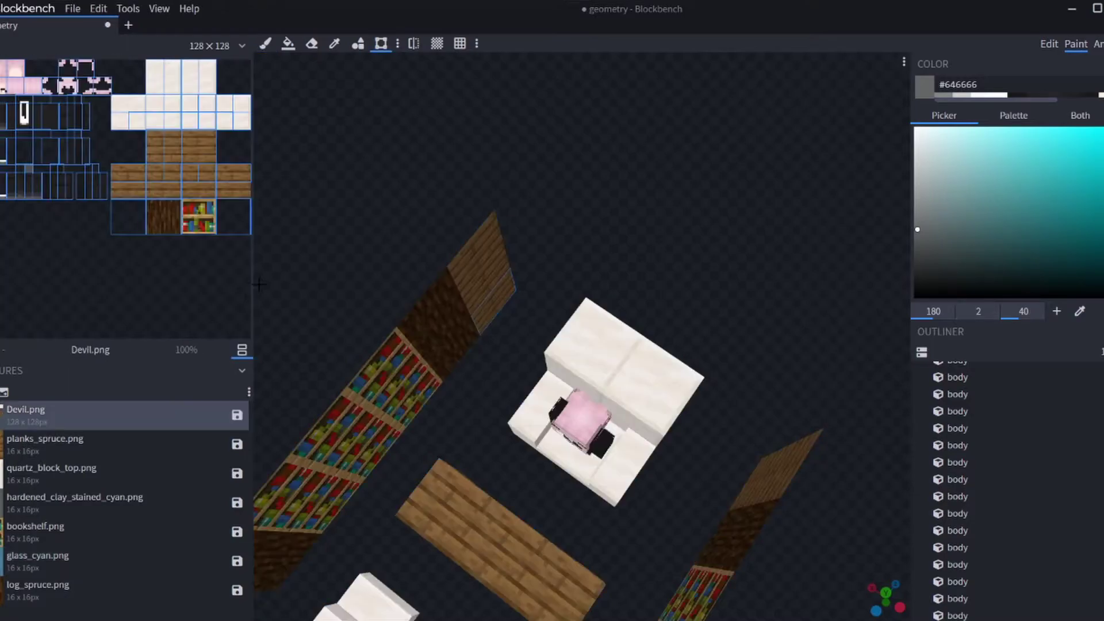
left_click_drag(260, 283, 588, 285)
key("ctrl+v")
left_click_drag(549, 416, 473, 494)
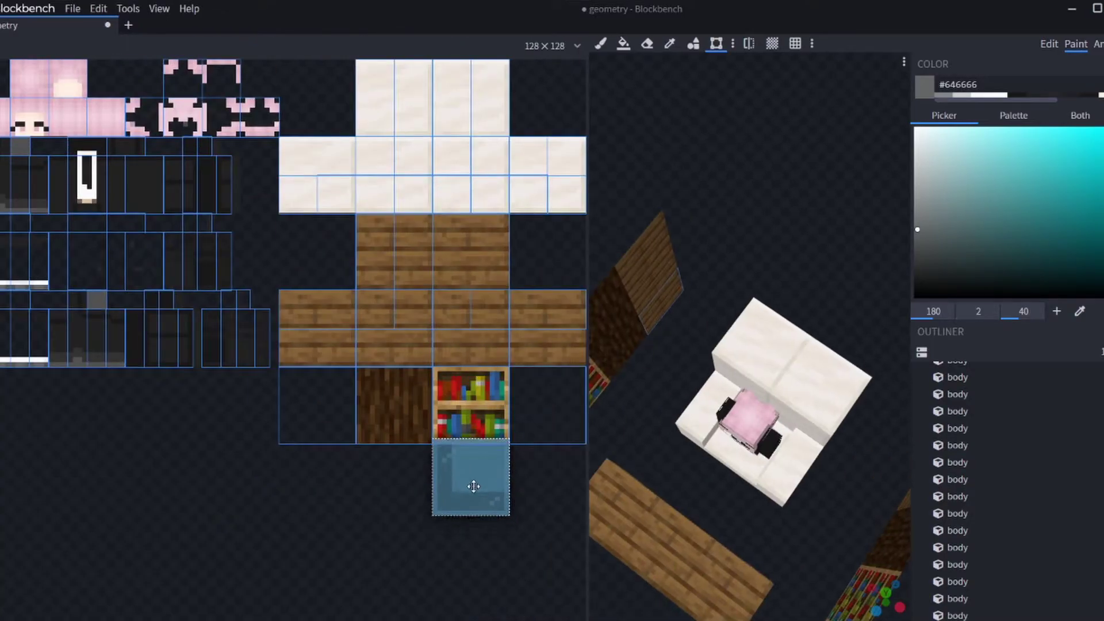
left_click(571, 453)
- Duplicate an upper quartz block of the chair, flatten its depth to 0 and move it to position 24, 16, 24
left_click(1048, 43)
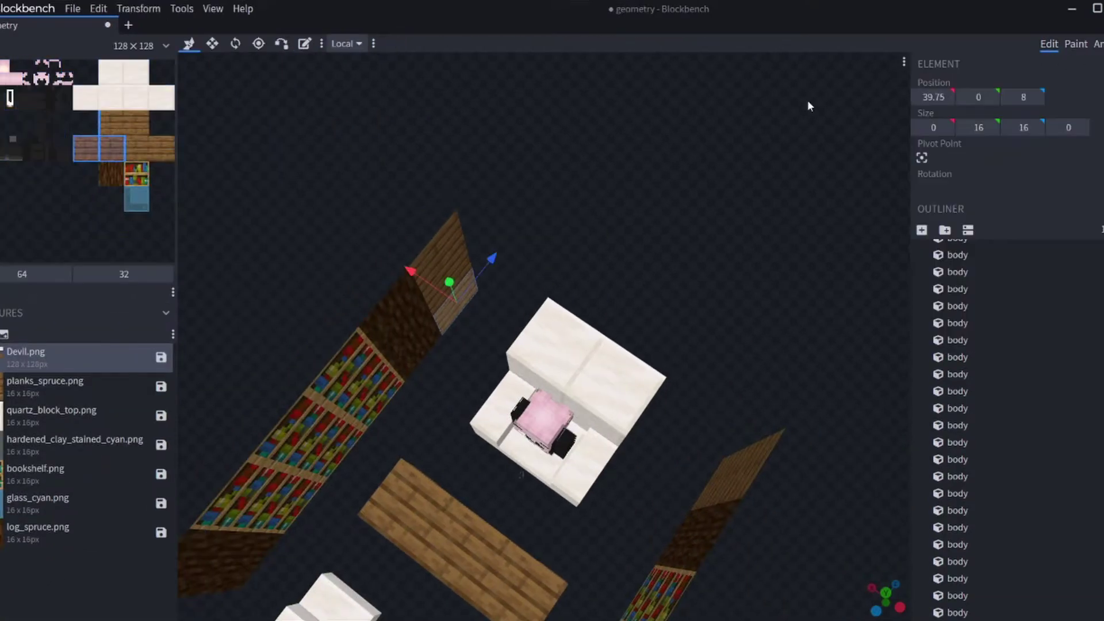
left_click_drag(807, 100, 551, 275)
left_click(602, 342)
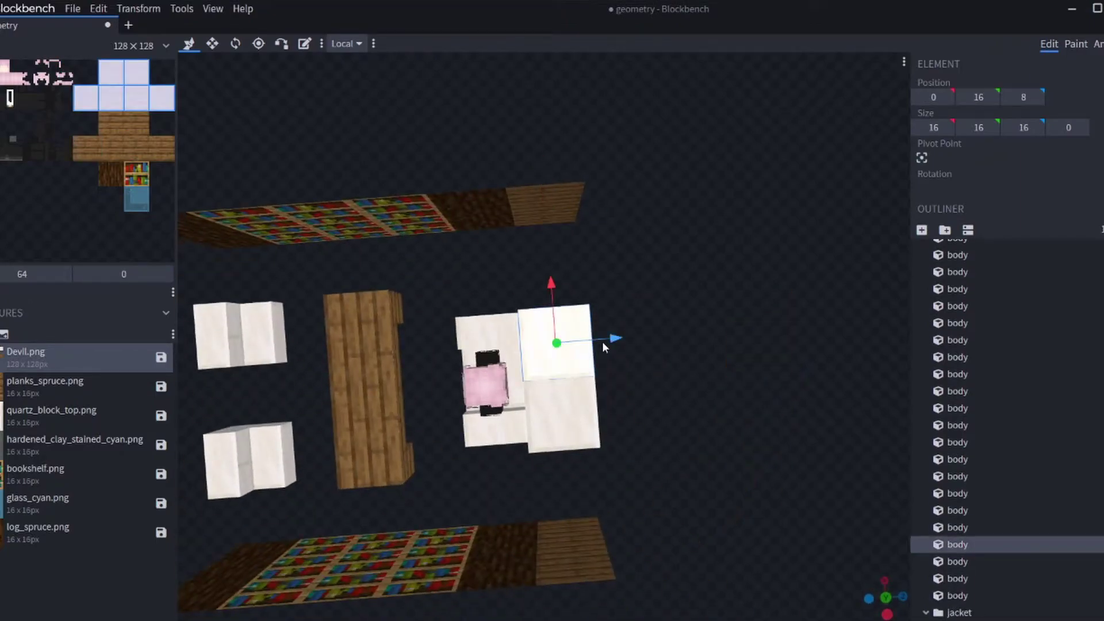
left_click_drag(602, 342, 557, 326)
key("s")
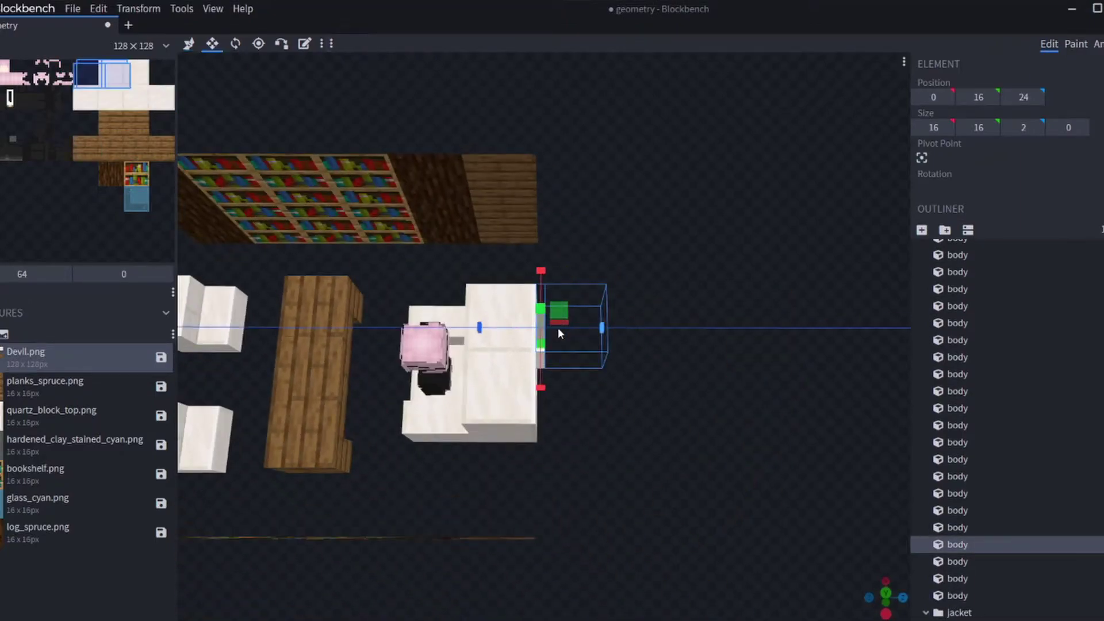
left_click_drag(540, 271, 373, 399)
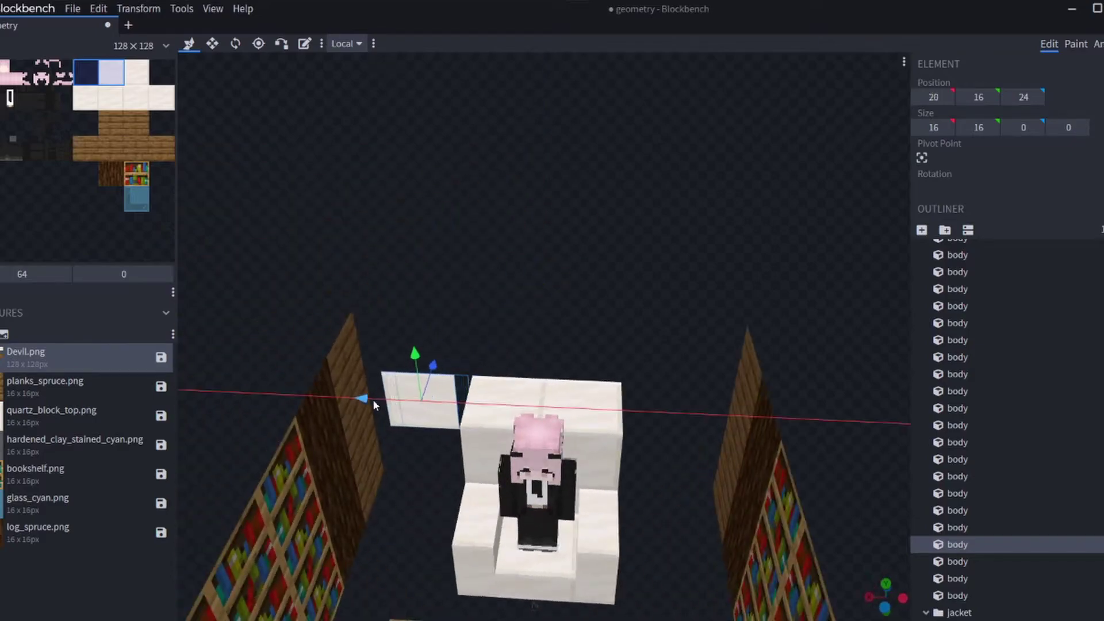
- Map the flat panel to the glass tile at UV 80, 81 and try retouching the tile with its sampled color #4b8099
left_click_drag(110, 77, 136, 202)
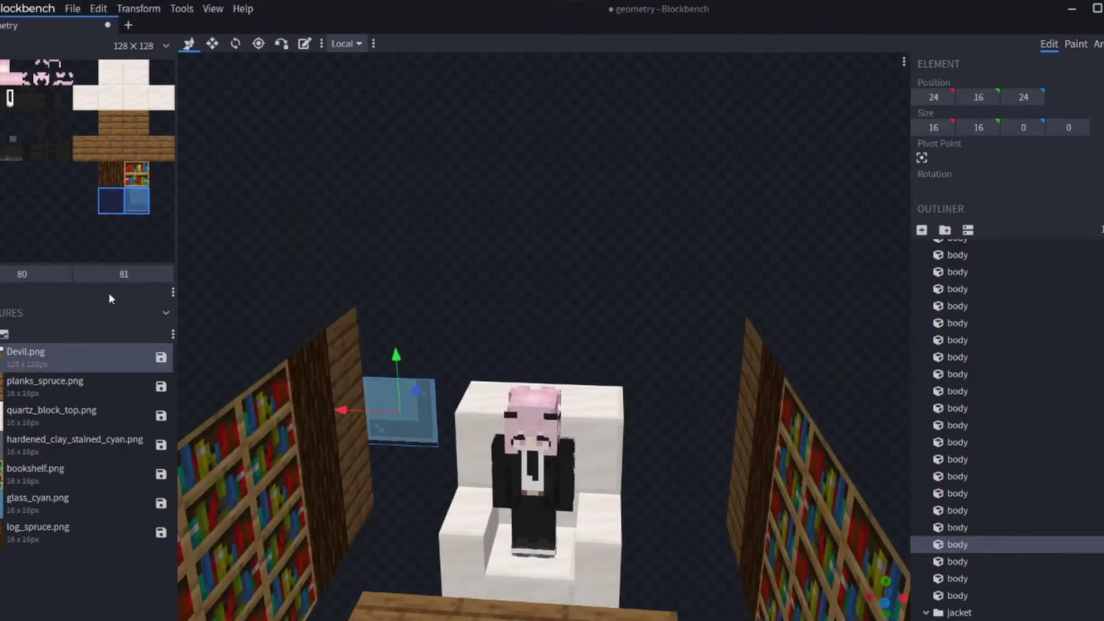
left_click(50, 498)
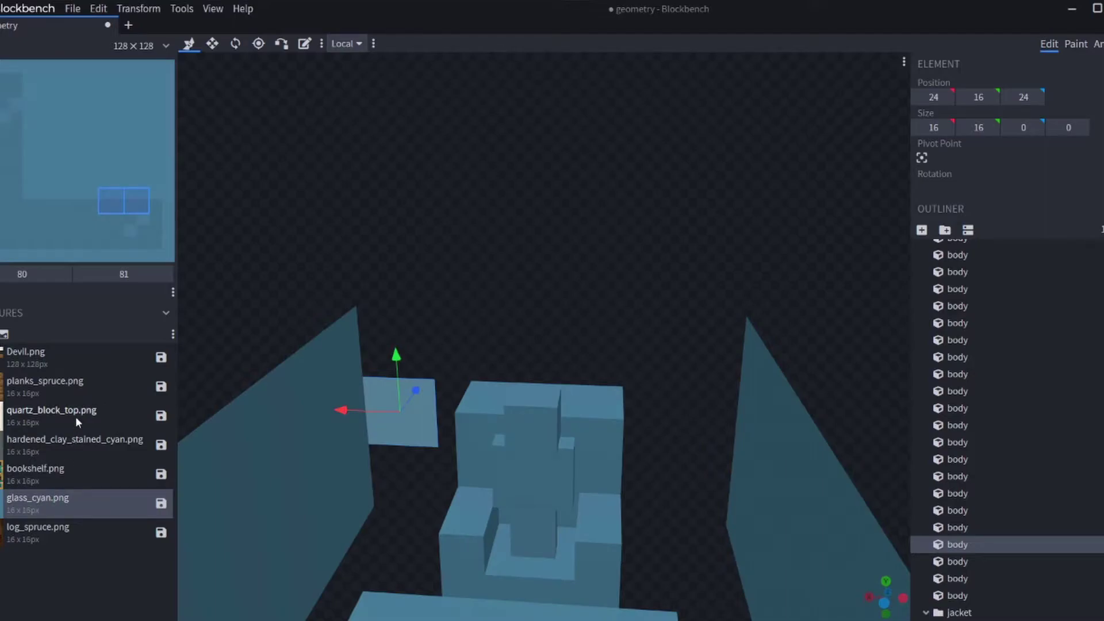
left_click(1064, 45)
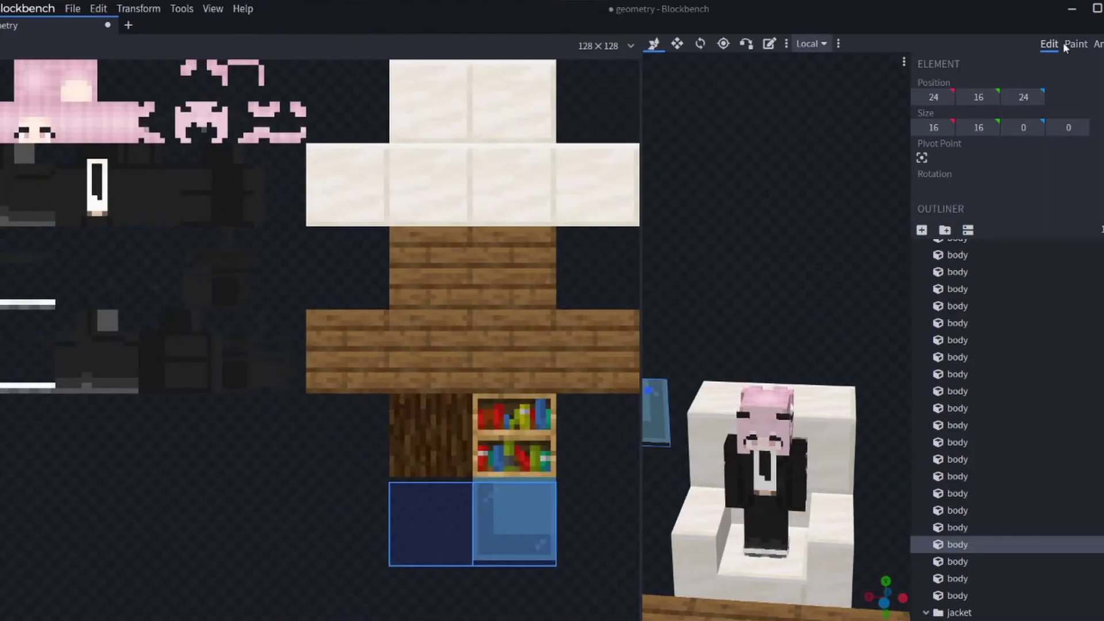
left_click(500, 507)
key("ctrl+z")
key("b")
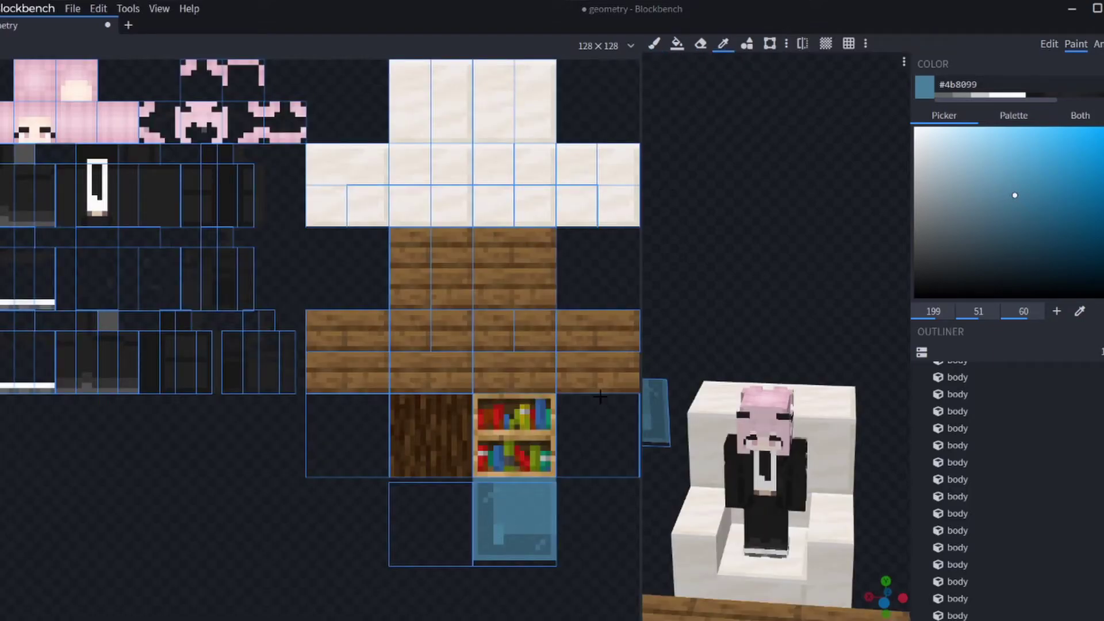
- Undo the glass tile retouching and the flat panel's UV placement
left_click_drag(642, 278, 230, 308)
left_click(154, 526)
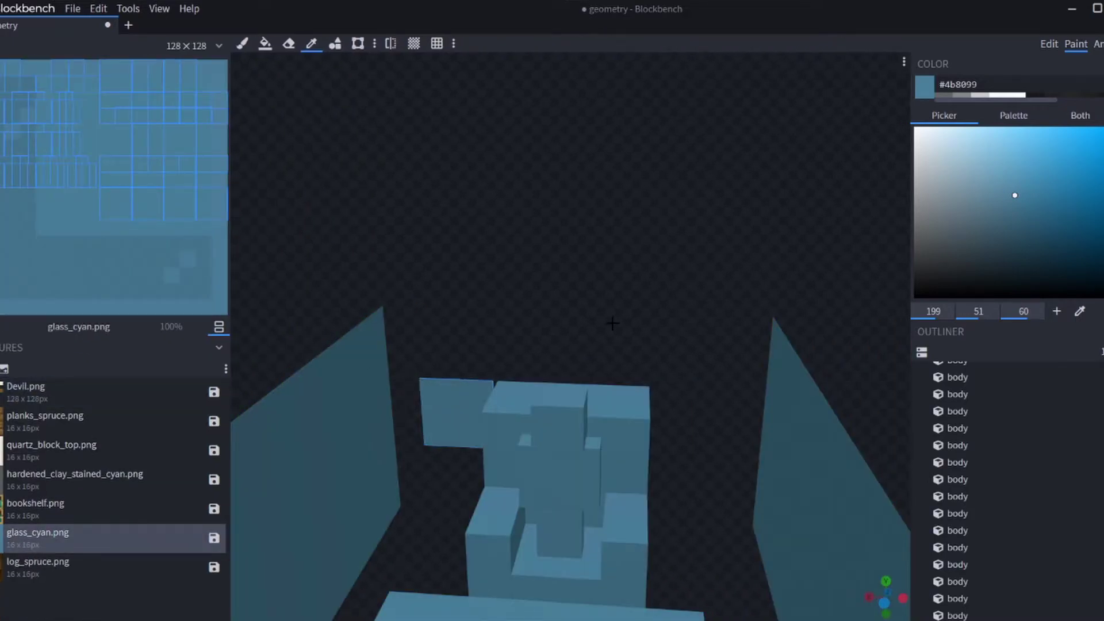
key("ctrl+z")
- Map the flat panel onto the glass tile at UV 96, 80 and close the reference image
left_click(1048, 43)
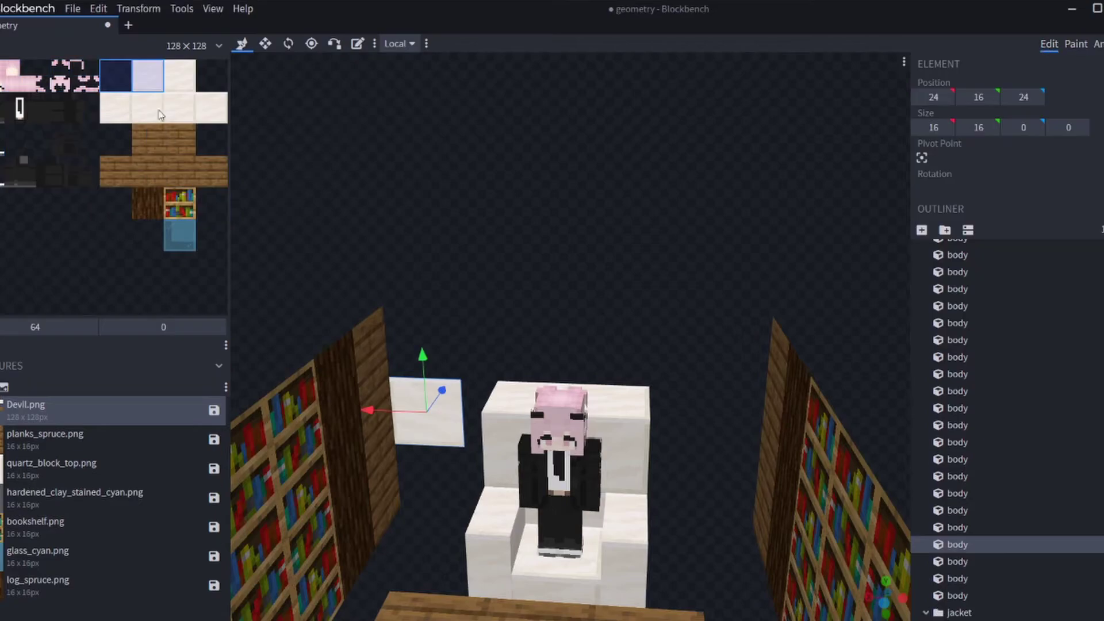
mouse_move(164, 81)
left_mouse_down()
mouse_move(195, 240)
mouse_move(227, 241)
left_mouse_up()
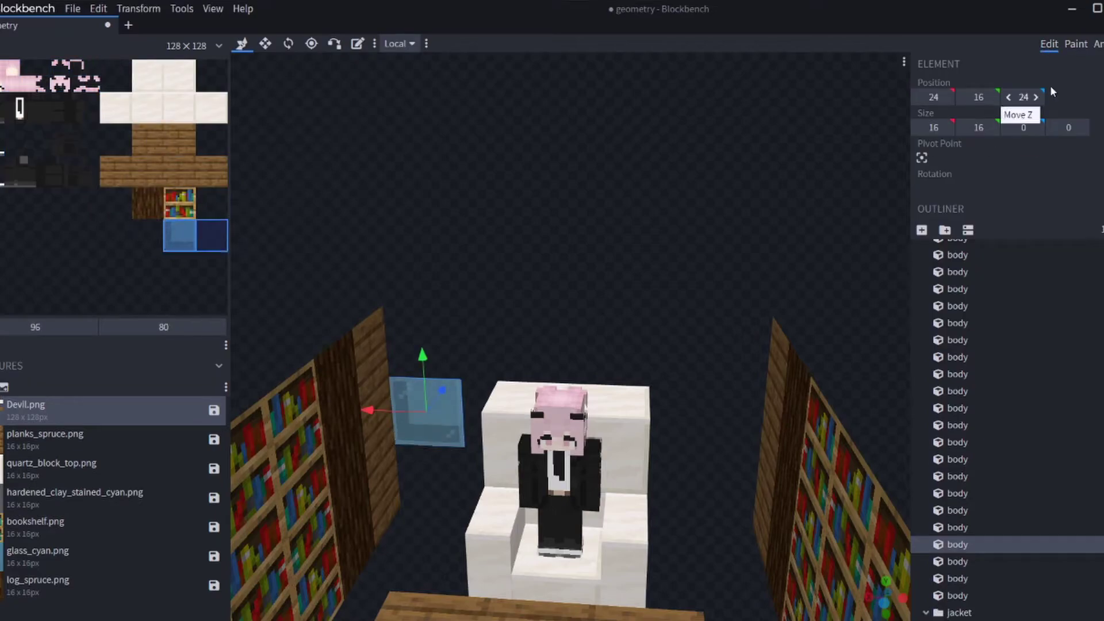
left_click(1075, 43)
key("alt+Tab")
left_click(851, 69)
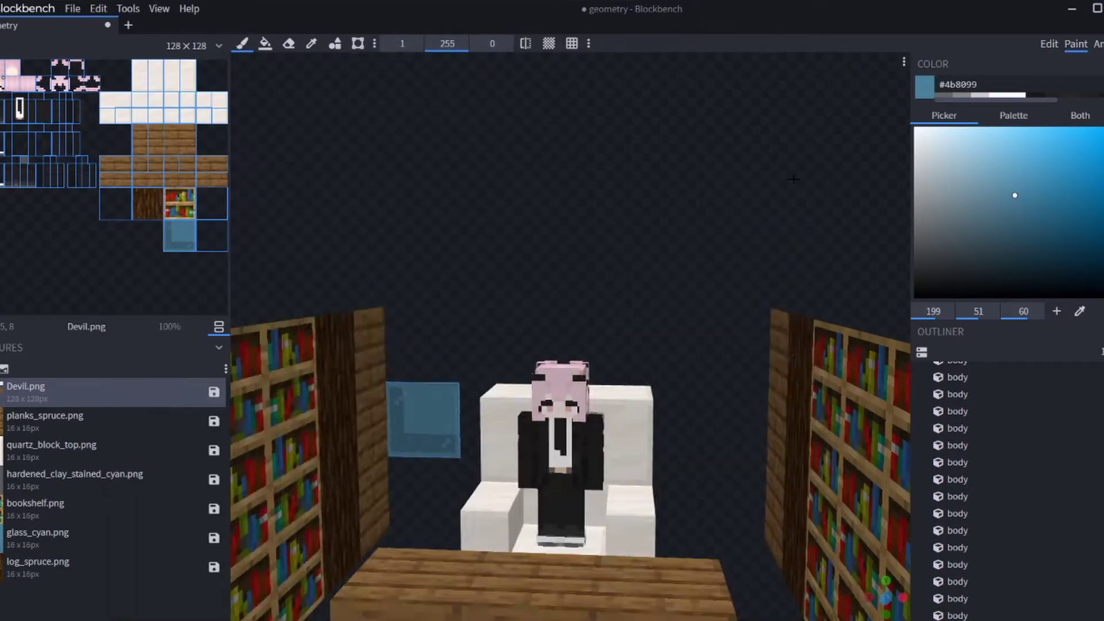
left_click(1049, 44)
mouse_move(541, 302)
left_mouse_down()
mouse_move(573, 254)
mouse_move(554, 282)
left_mouse_up()
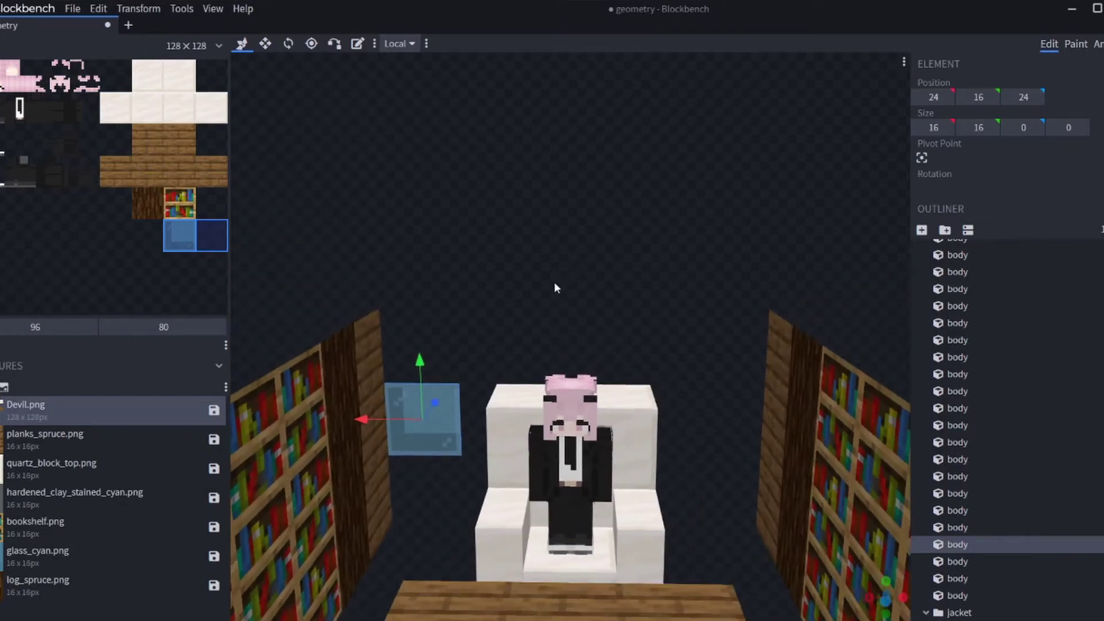
- Stack copies of the glass panel into a column beside the bookshelf wall and place another copy at position 8, 0, 24
left_click_drag(418, 366, 409, 426)
key("ctrl+d")
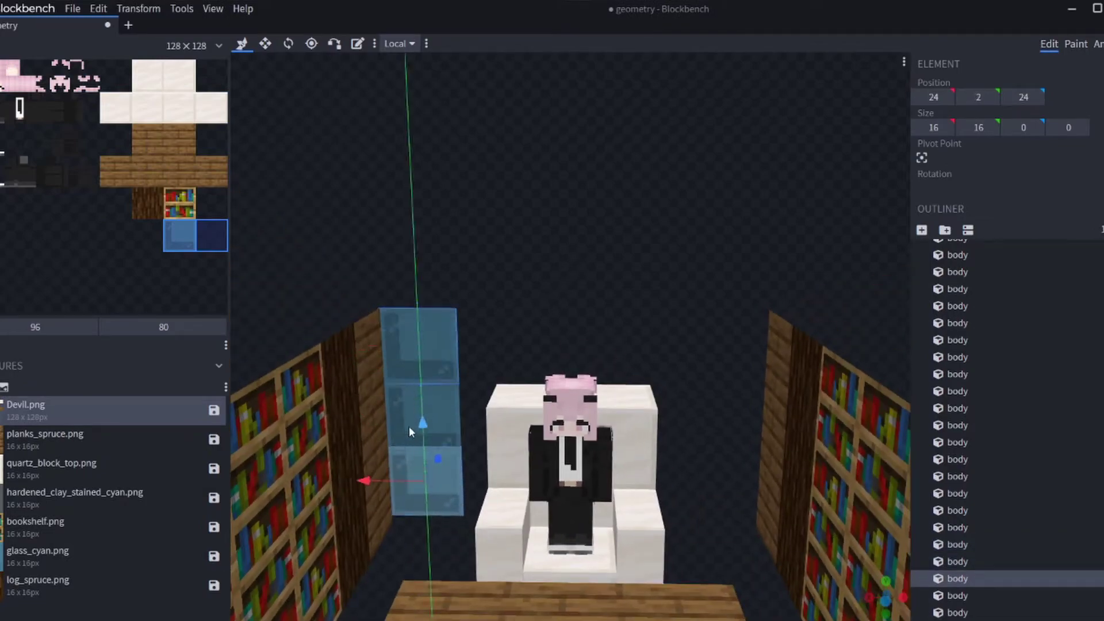
key("ctrl+d")
left_click_drag(391, 488, 450, 491)
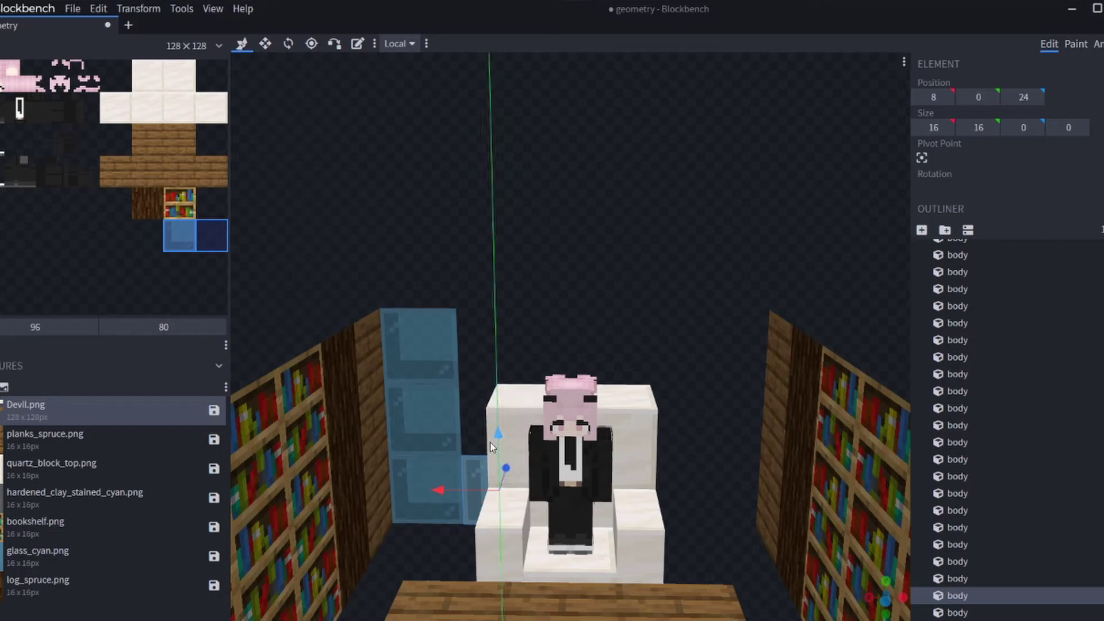
- Duplicate the glass panels to fill both back-wall windows beside the central log column and save the model
key("ctrl+d")
left_click_drag(495, 437, 745, 158)
key("ctrl+d")
key("s")
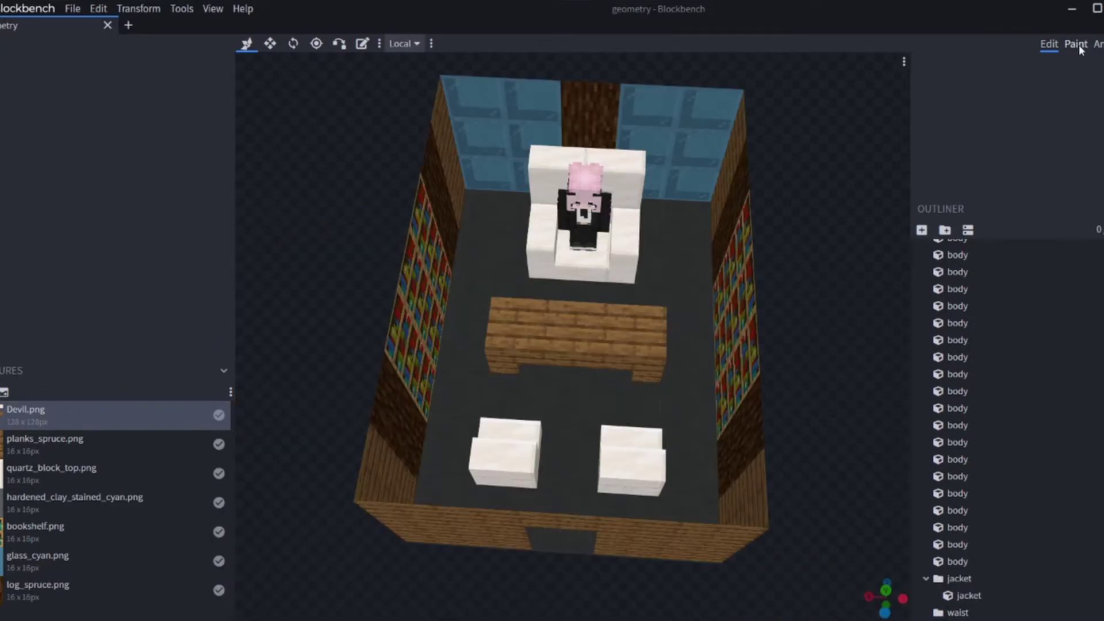
- Switch to Paint mode and try retouching the outer face of the cyan glass window with the brush
left_click(1075, 45)
mouse_move(718, 144)
left_mouse_down()
mouse_move(702, 149)
mouse_move(778, 165)
mouse_move(637, 148)
mouse_move(689, 129)
left_mouse_up()
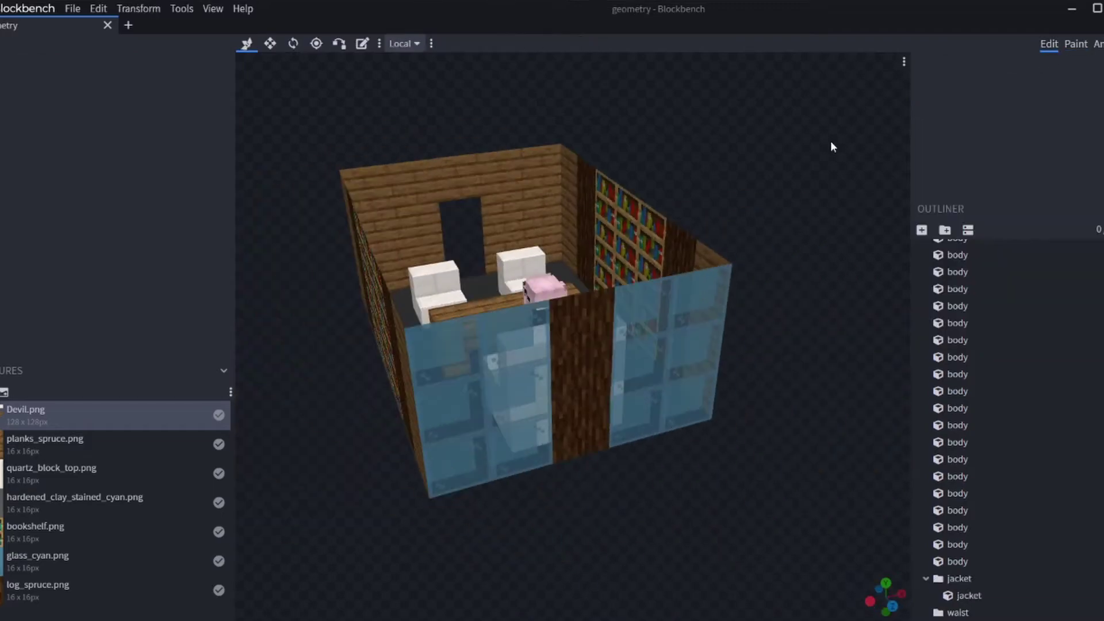
mouse_move(830, 143)
left_mouse_down()
mouse_move(843, 285)
mouse_move(807, 268)
mouse_move(809, 296)
mouse_move(726, 270)
mouse_move(748, 268)
mouse_move(502, 210)
left_mouse_up()
scroll(819, 311, "up", 3)
left_click(1075, 44)
left_click_drag(833, 144, 595, 112)
left_click(561, 270)
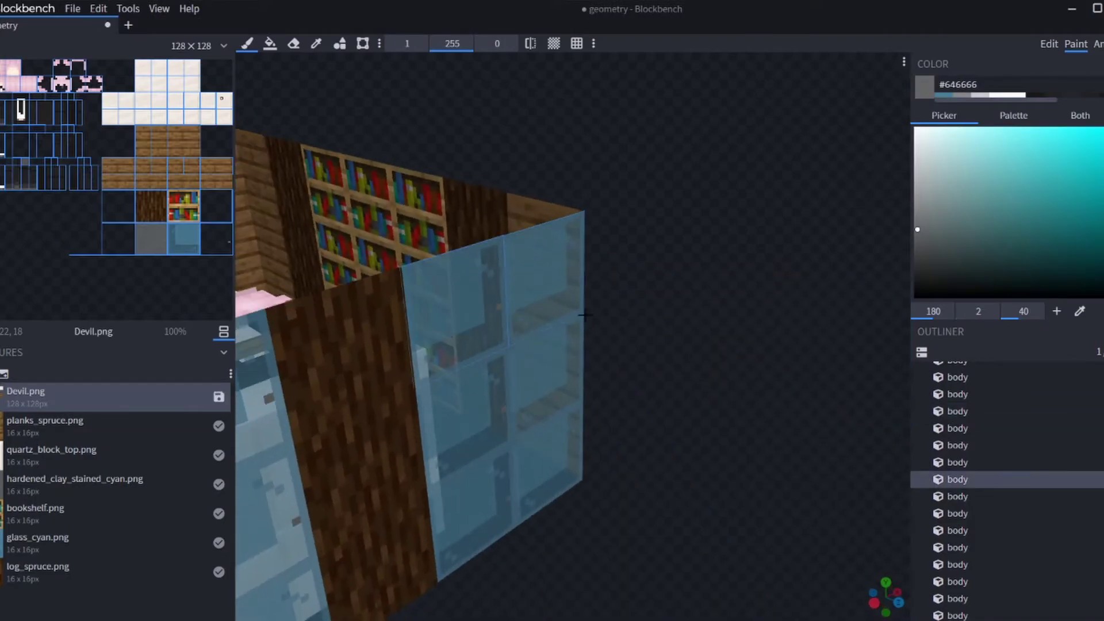
- Sample the window's glass color #4b8099, retouch the glass with the brush and check the windows from inside the room
left_click_drag(632, 172, 791, 166)
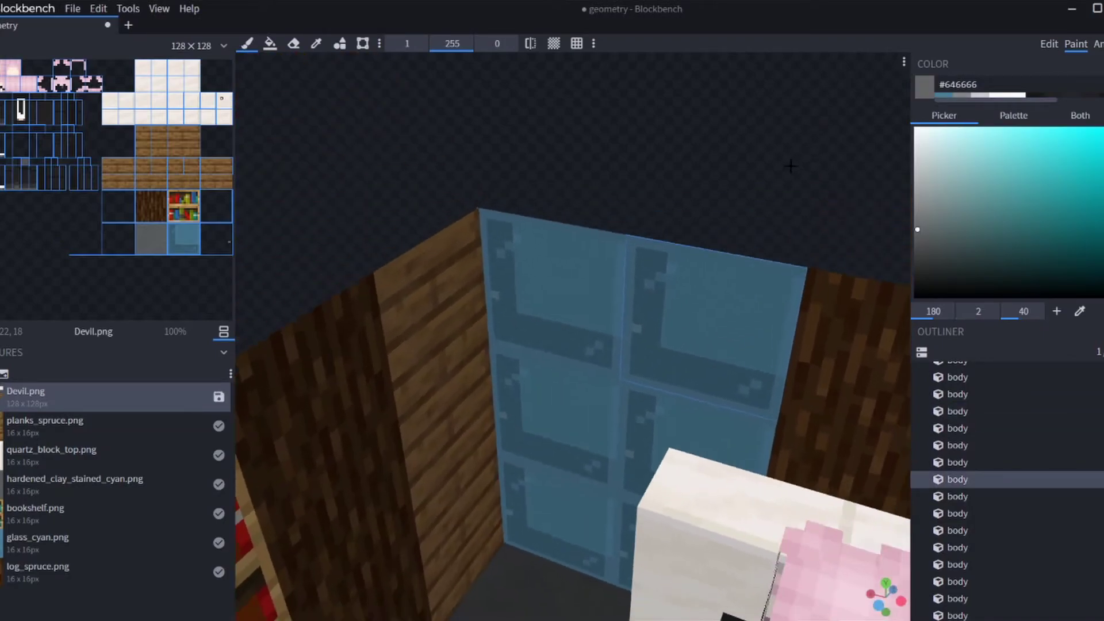
left_click(791, 166)
scroll(789, 173, "down", 6)
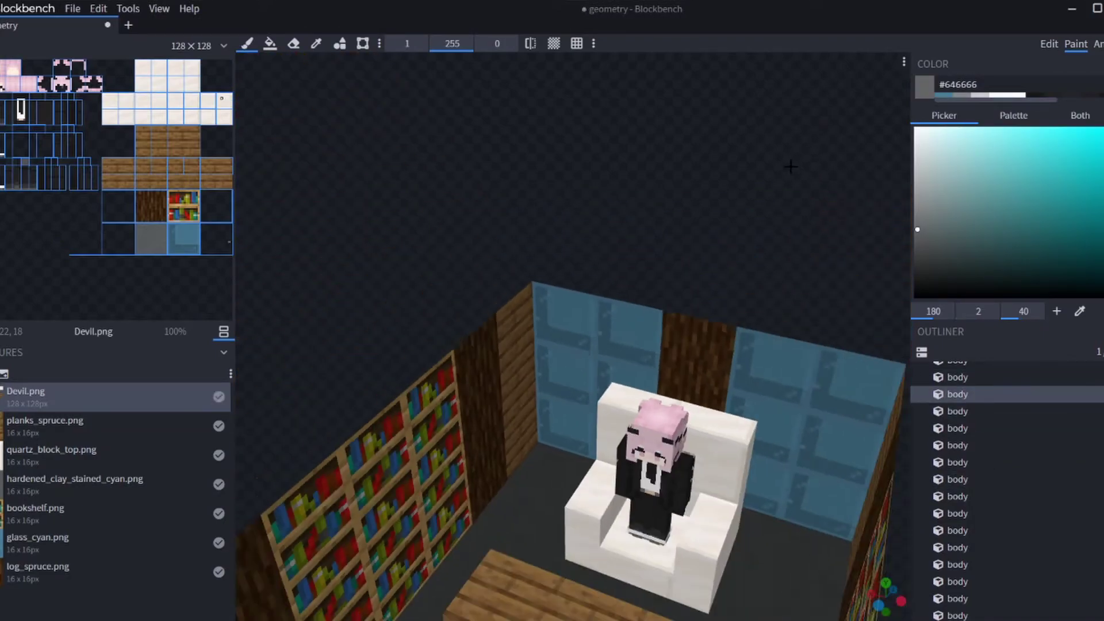
left_click_drag(792, 184, 697, 180)
scroll(697, 180, "up", 8)
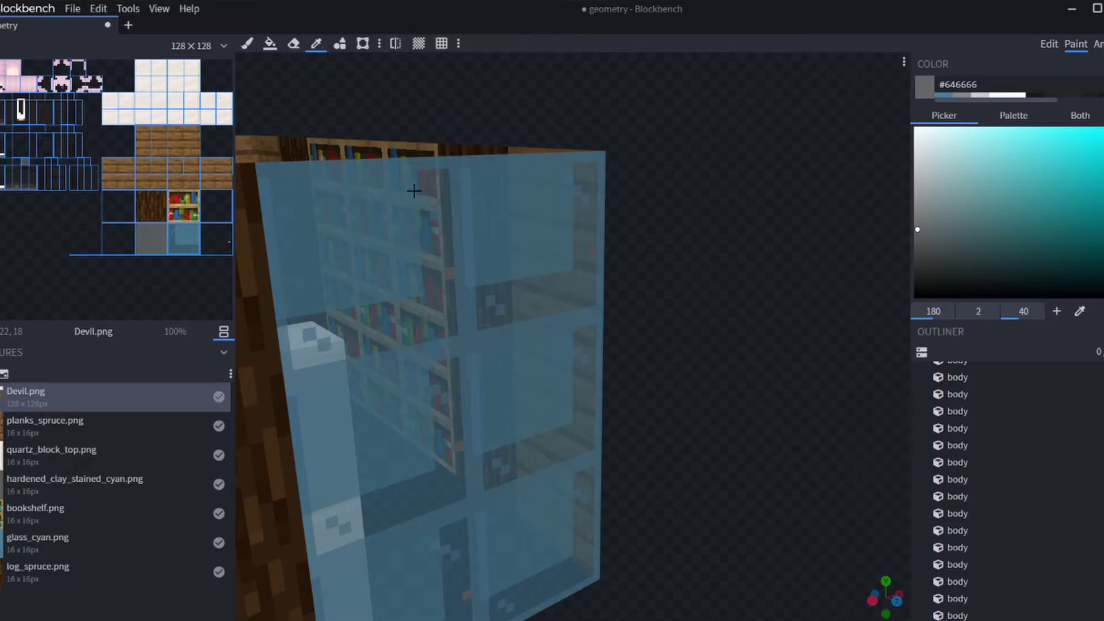
left_click(343, 142)
left_click_drag(434, 253, 361, 84)
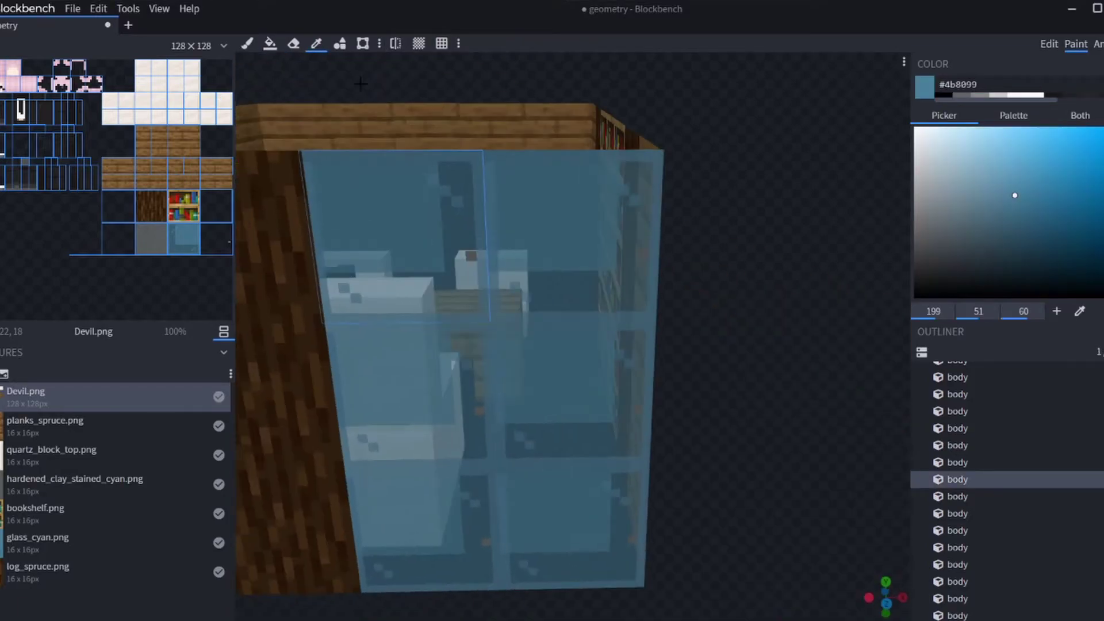
scroll(496, 261, "down", 3)
left_click_drag(495, 262, 506, 123)
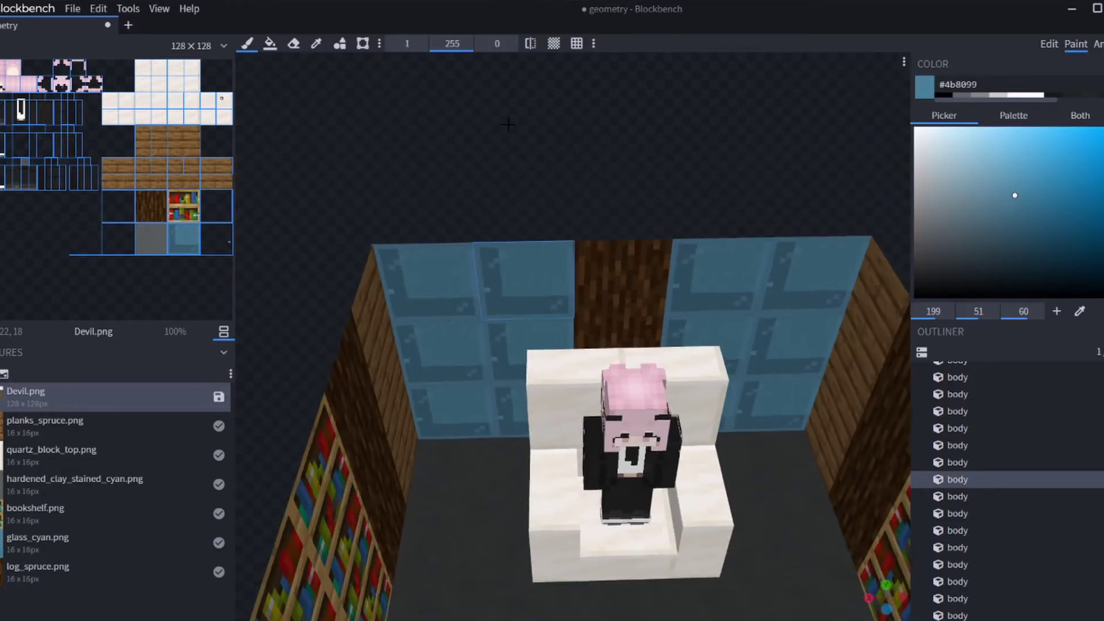
scroll(739, 161, "down", 3)
left_click_drag(739, 160, 549, 140)
- Find Devil.png in the persona folder of "domain expansion - room" in File Explorer and open it in paint.net
key("super+e")
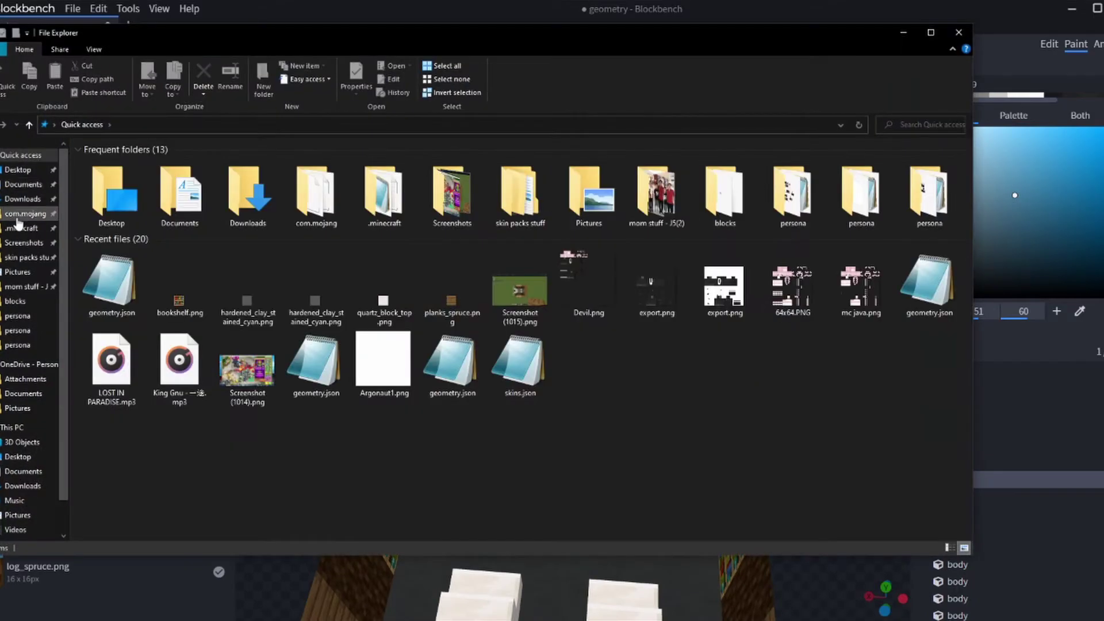
left_click(23, 219)
double_click(138, 243)
double_click(150, 164)
right_click(229, 199)
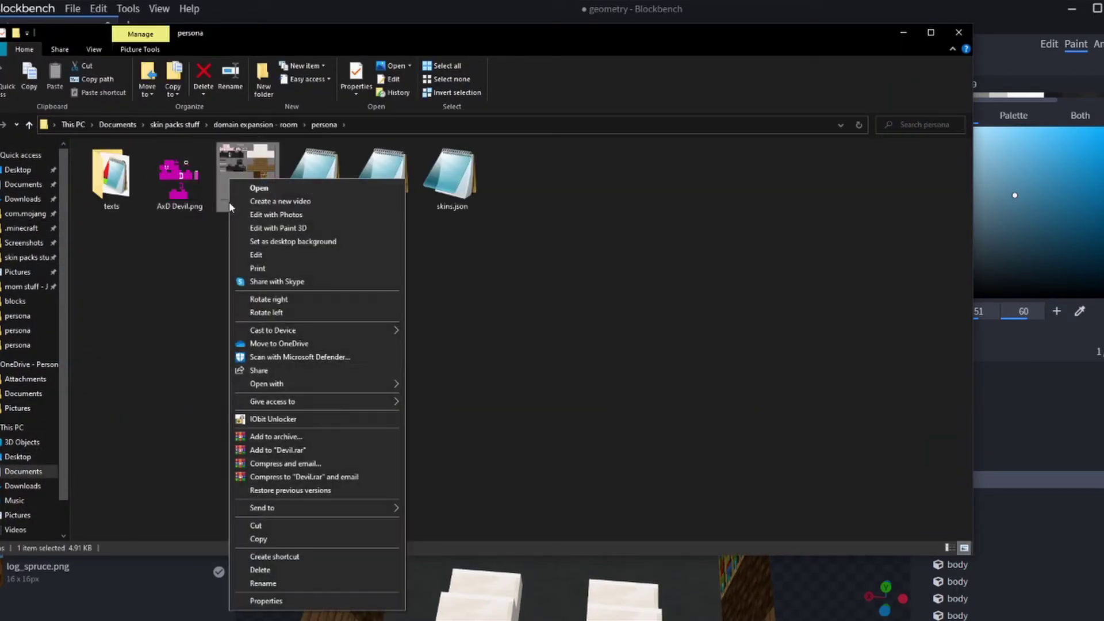
mouse_move(258, 381)
left_click(443, 424)
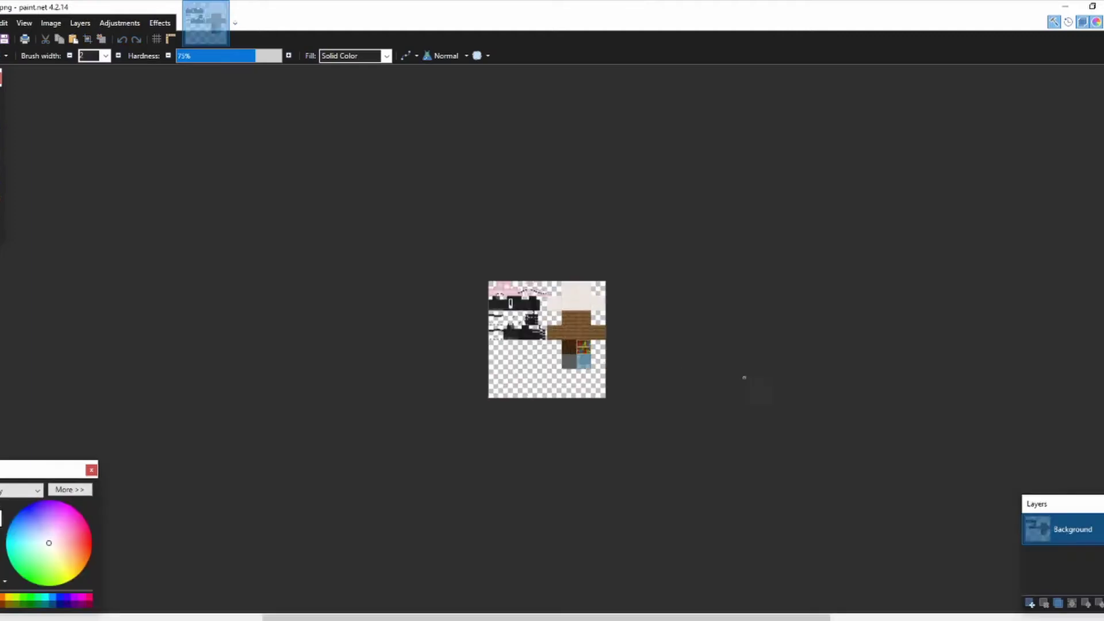
- Erase the opaque central rectangle and the strip above it inside the cyan glass tile, using selections and the Eraser
scroll(682, 374, "up", 5, "ctrl")
middle_click_drag(1009, 531, 681, 419)
scroll(351, 255, "up", 2, "ctrl")
middle_click_drag(351, 255, 86, 138)
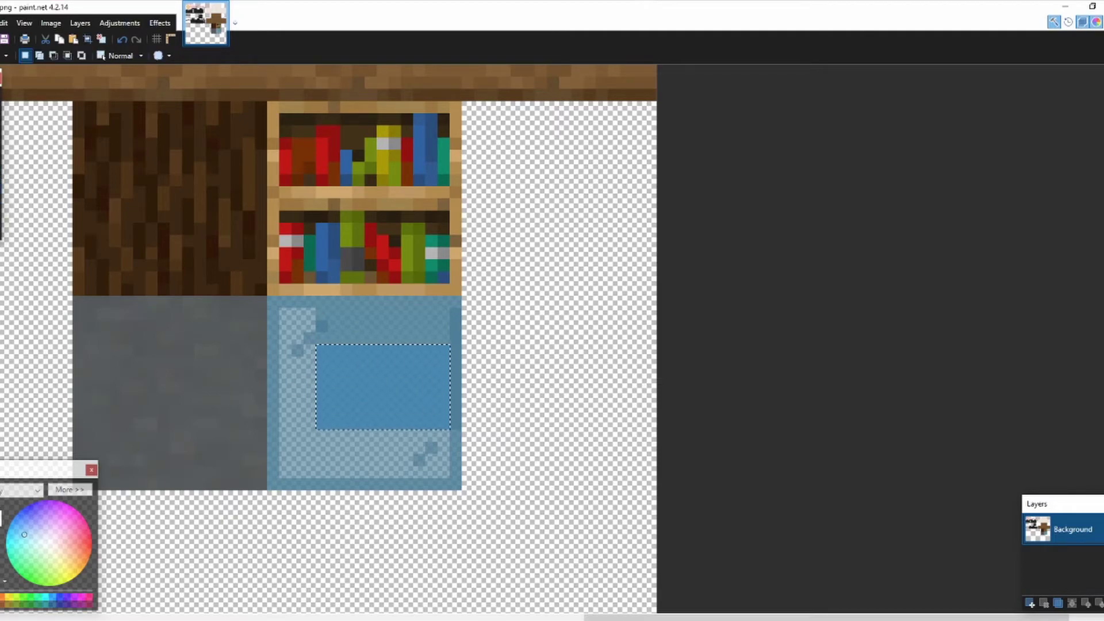
key("b")
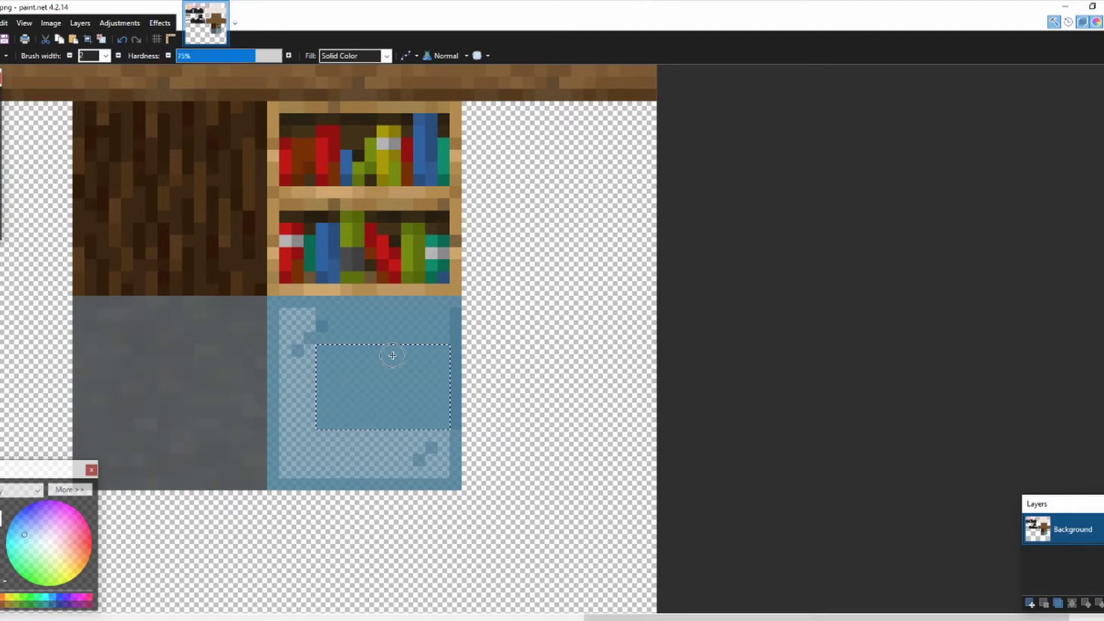
left_click(5, 109)
key("e")
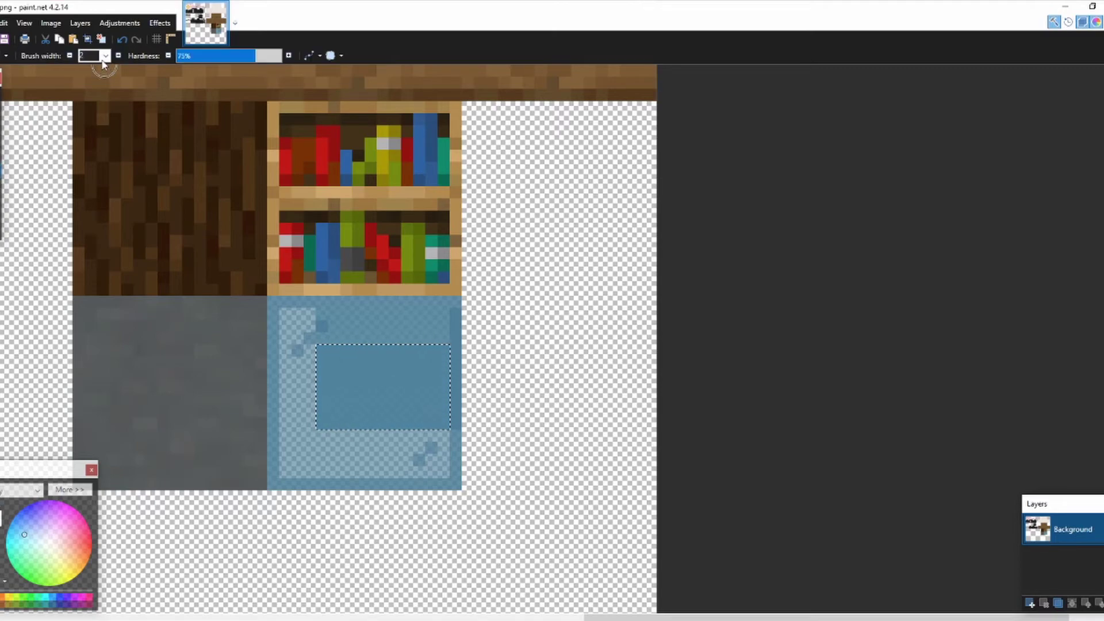
left_click(345, 375)
key("s")
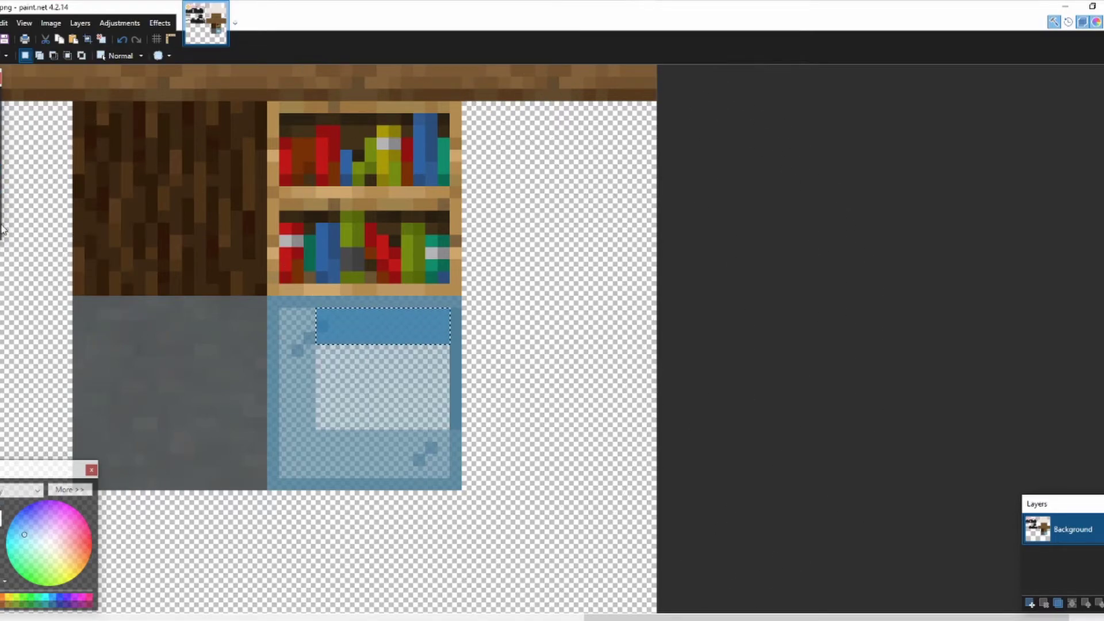
key("e")
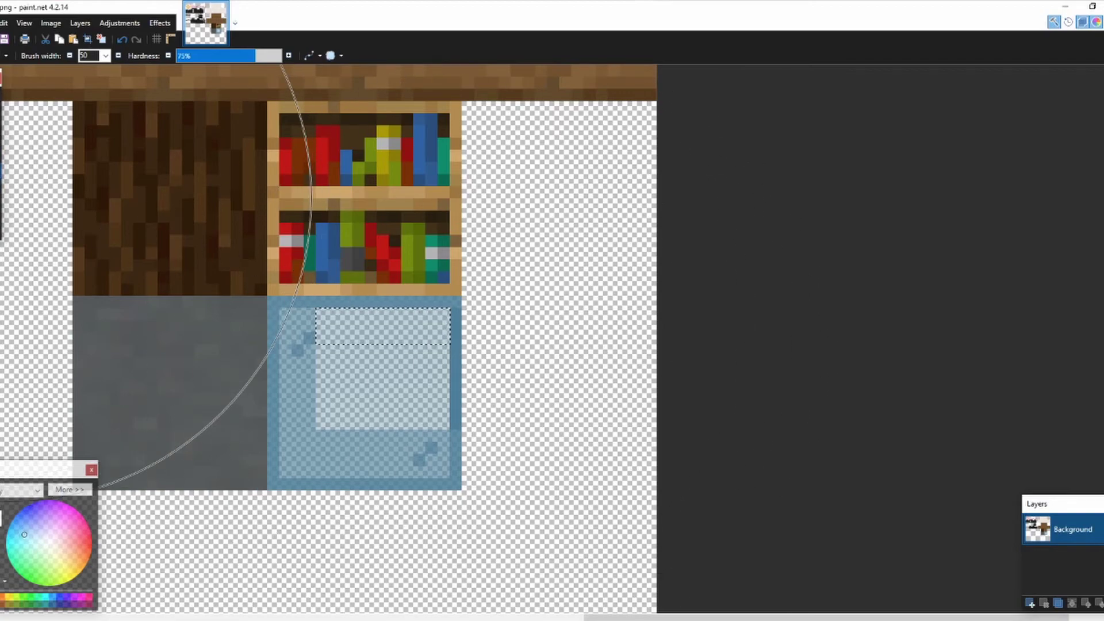
- Select the erased area of the glass tile and fill it with the sampled semi-transparent glass color
key("k")
key("b")
key("s")
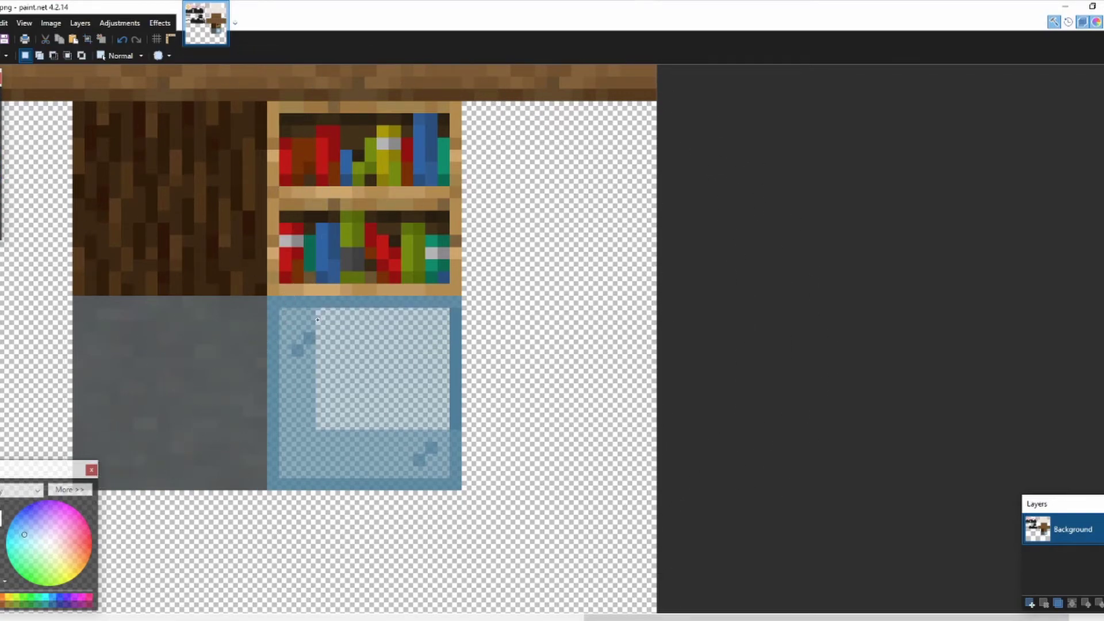
left_click_drag(315, 308, 434, 411)
key("e")
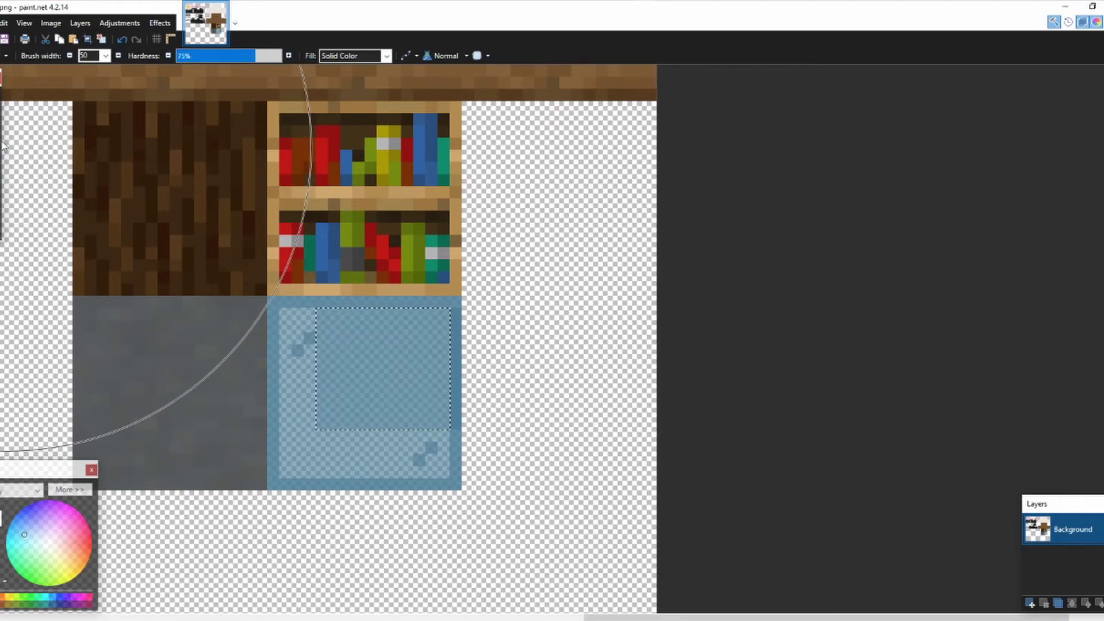
left_click(489, 376)
- Reselect the pane's inner rectangle and try painting over it with the brush at width 50
key("s")
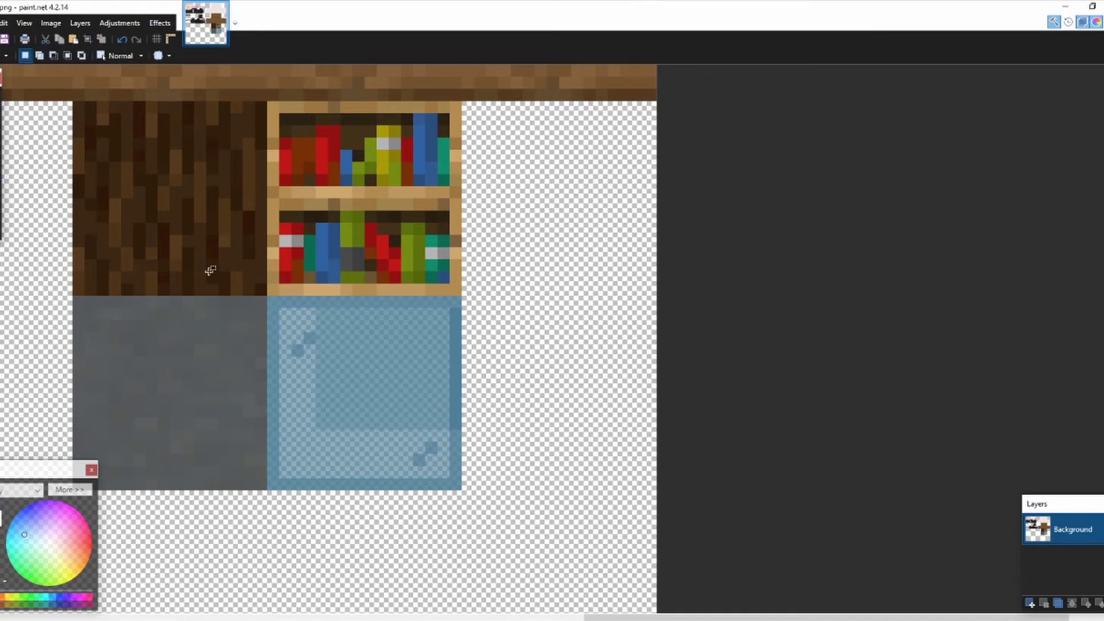
left_click_drag(316, 308, 436, 411)
key("b")
left_click(396, 326)
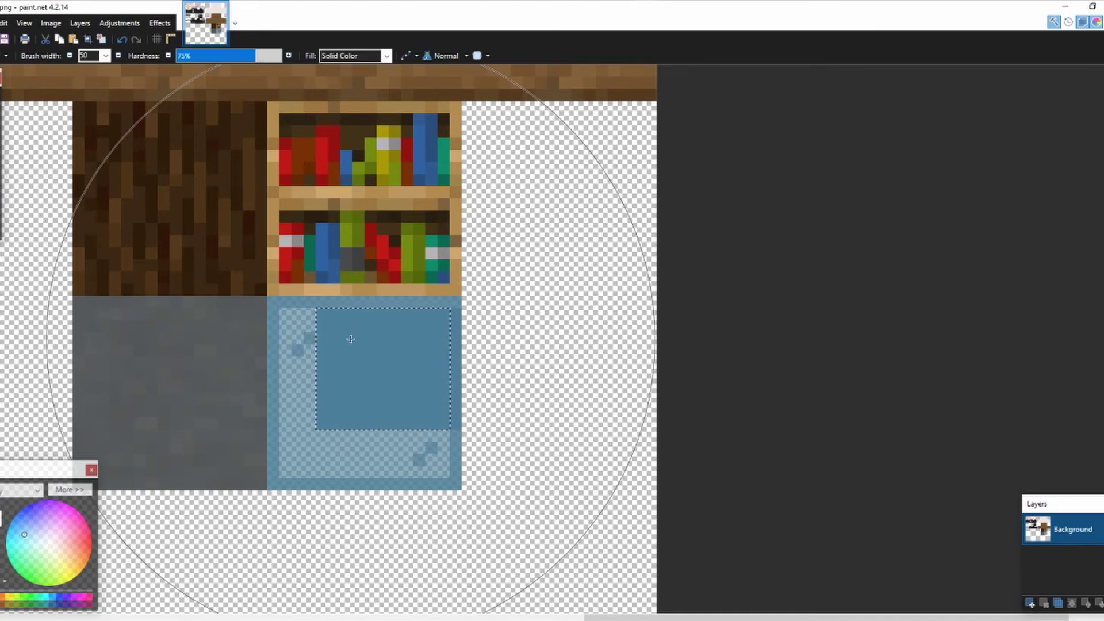
- Undo the overpainting and even out the glass tile's interior to match the surrounding semi-transparent glass
key("ctrl+z")
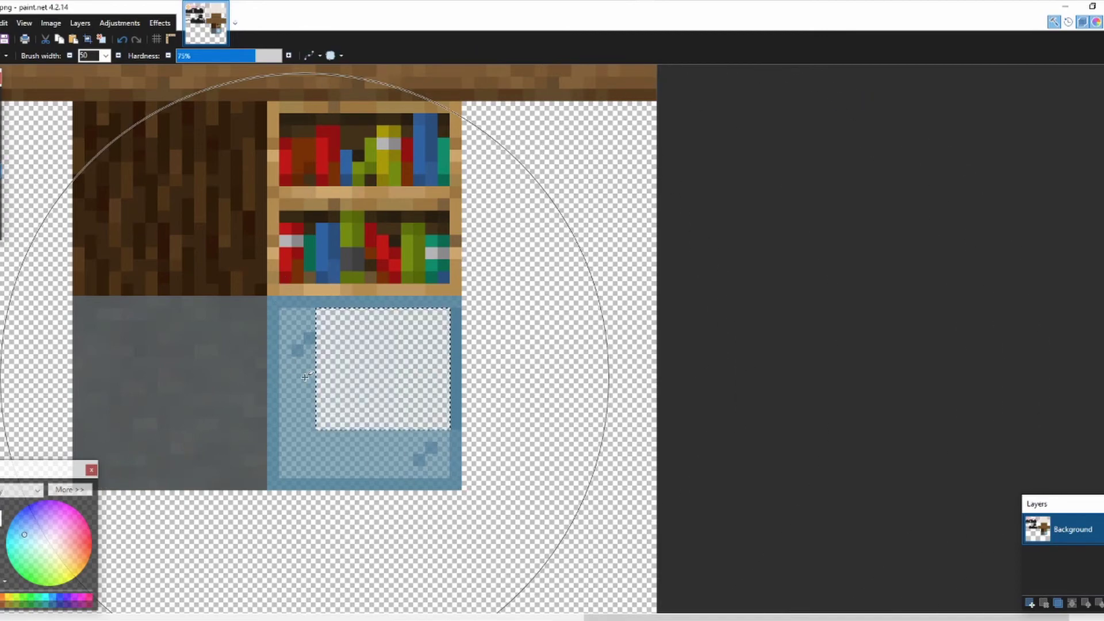
key("ctrl+z")
key("ctrl+z")
- Select the small area around the diagonal highlight pixels in the glass tile's lower-right corner for retouching
key("s")
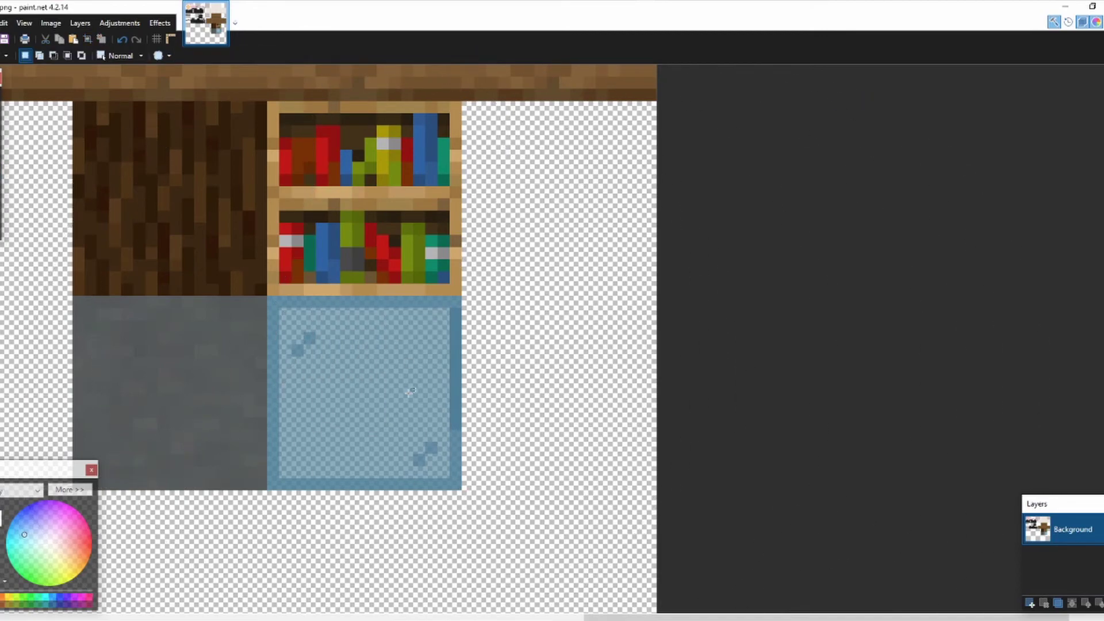
key("b")
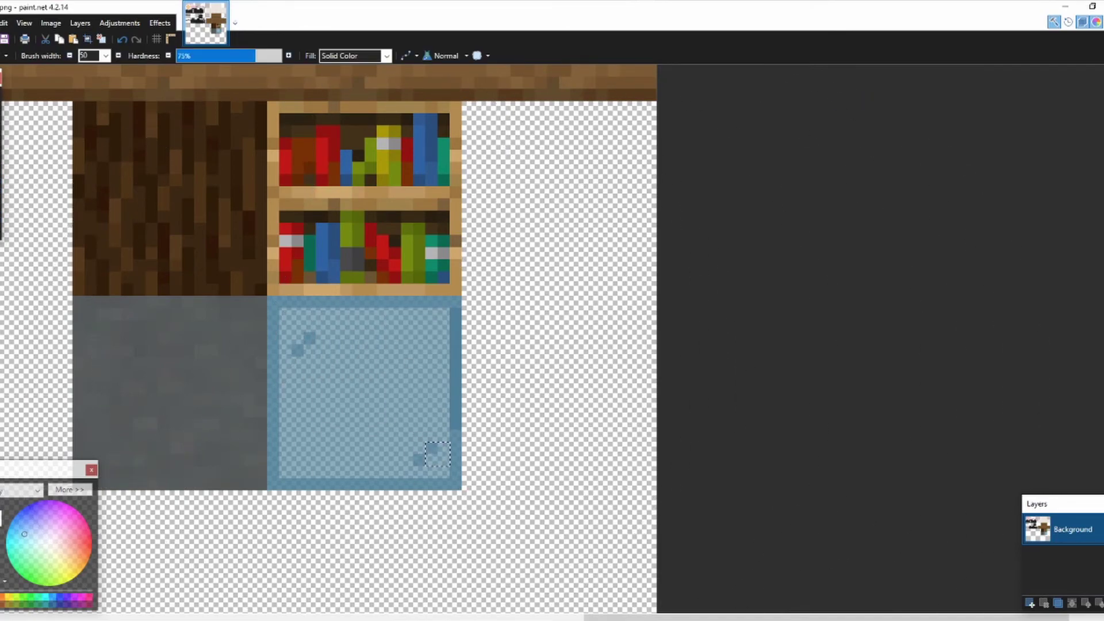
scroll(446, 329, "down", 2)
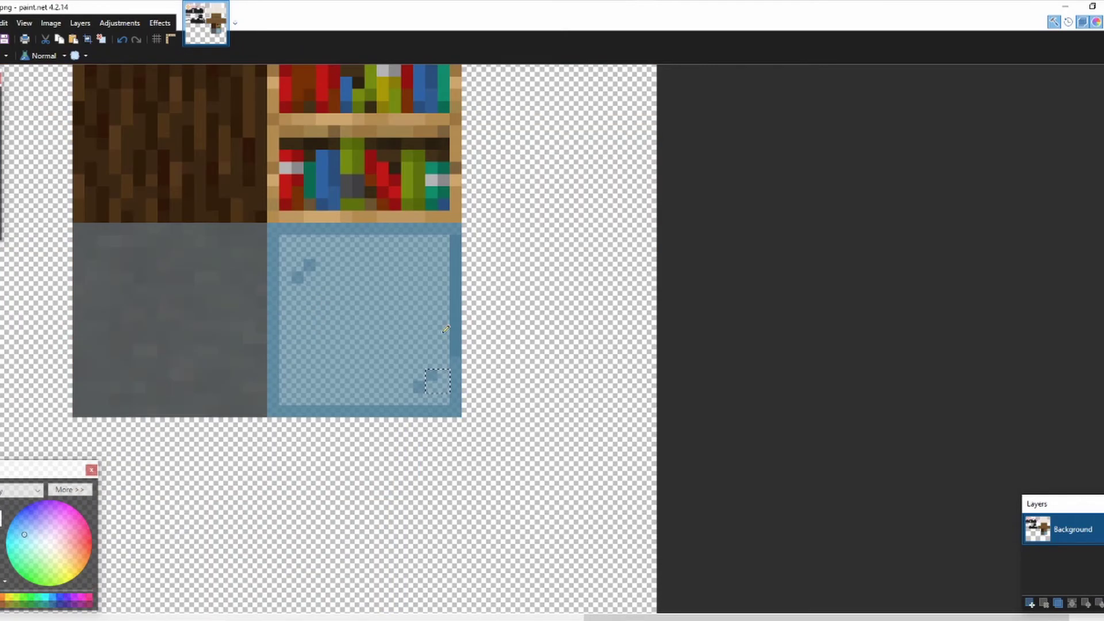